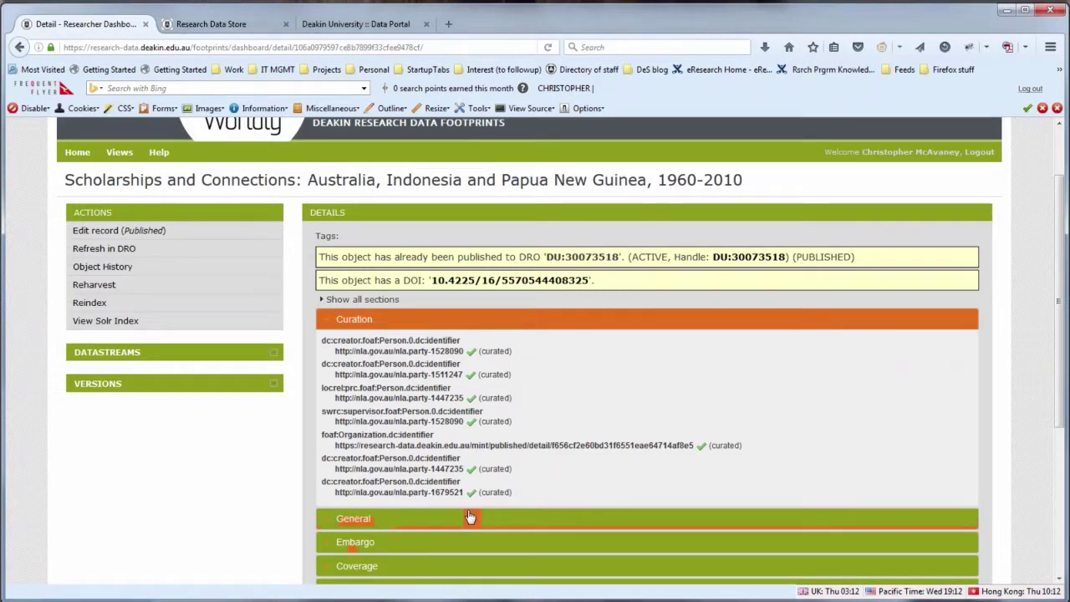
# Expand the Footprints record's Description to reveal related publications and websites, then switch to the Data Portal
pyautogui.scroll(-3, 471, 515)
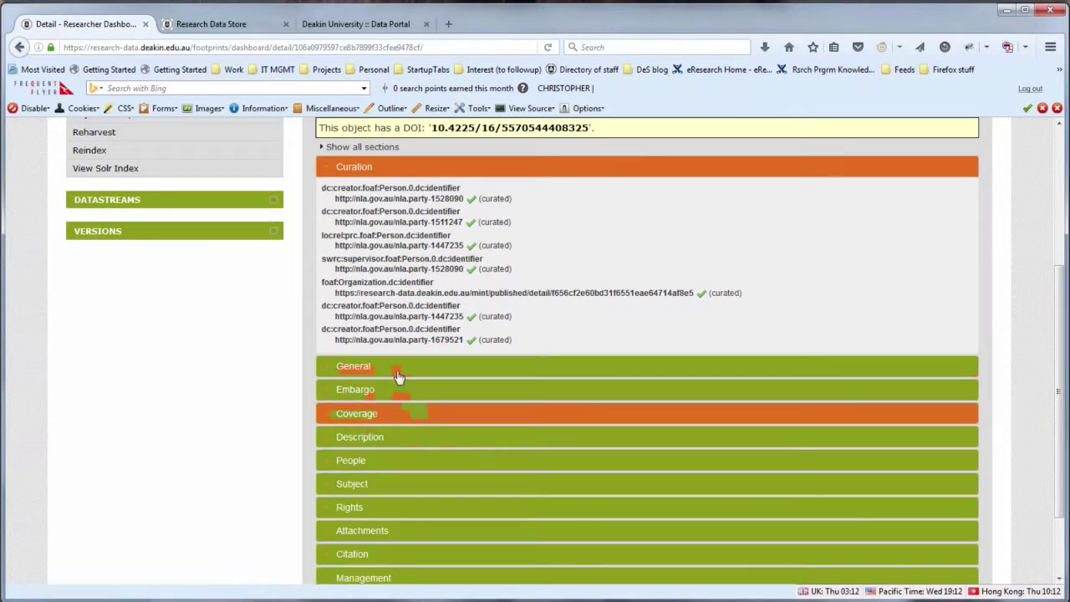
pyautogui.click(407, 531)
pyautogui.scroll(2, 365, 414)
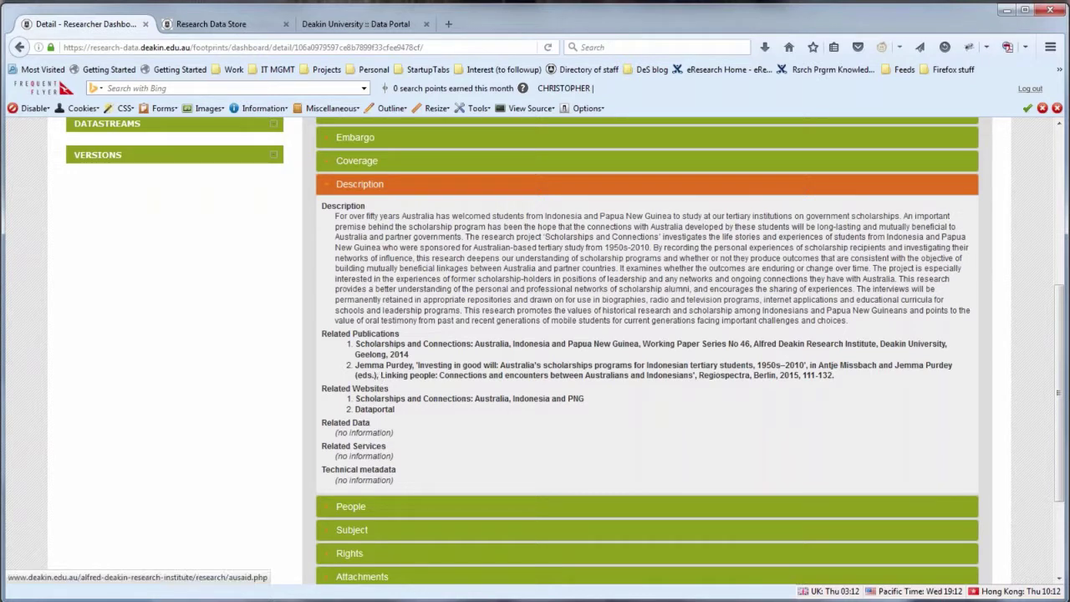
pyautogui.click(309, 27)
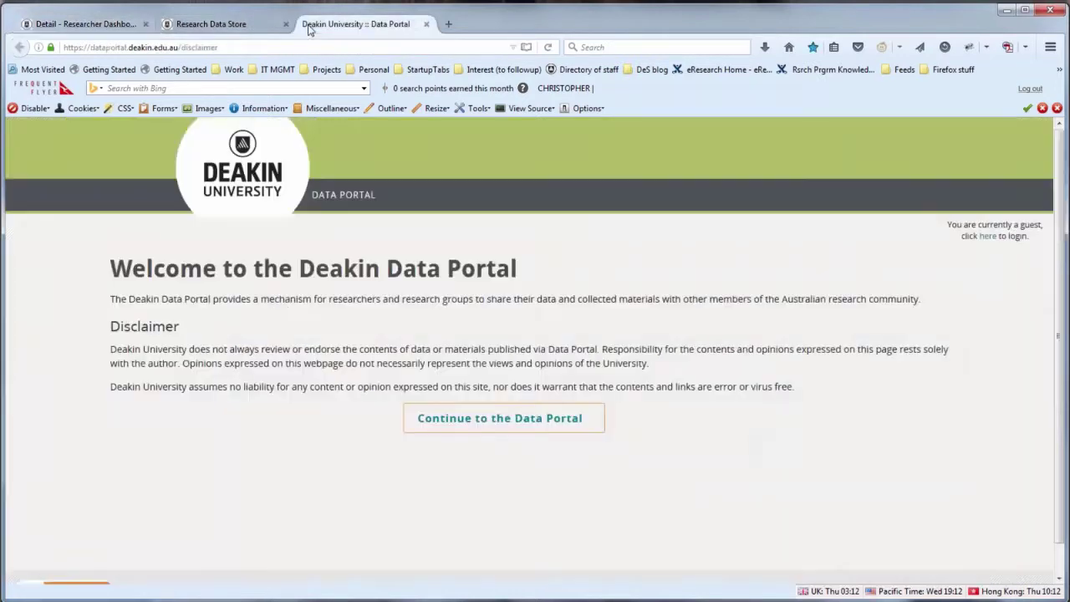
# Browse the Interviews collection's contents into the bandung-clips video folder, then return to the Research Data Store
pyautogui.click(522, 425)
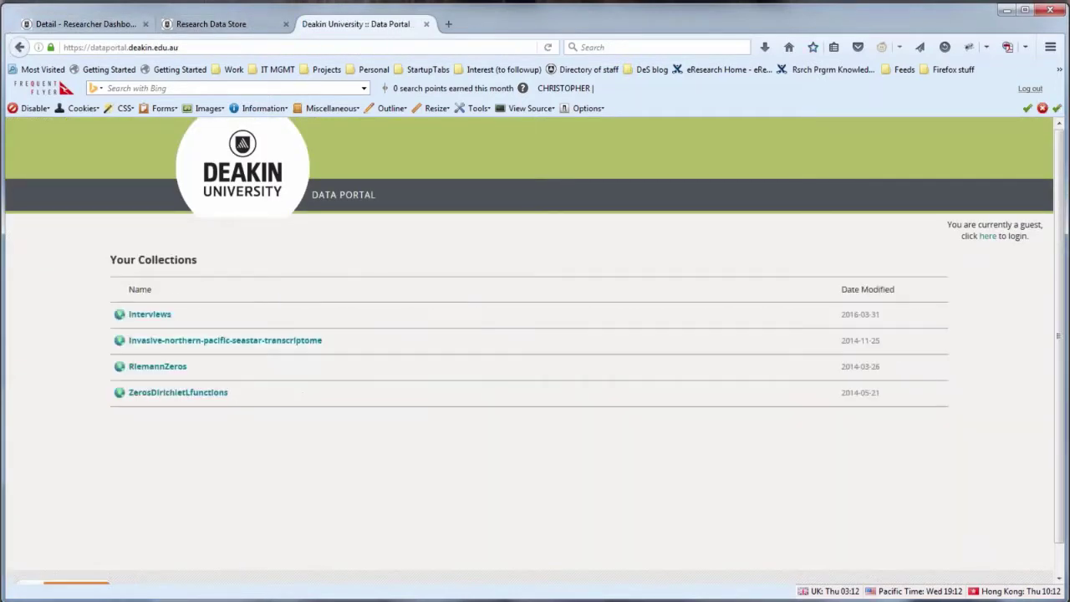
pyautogui.click(165, 316)
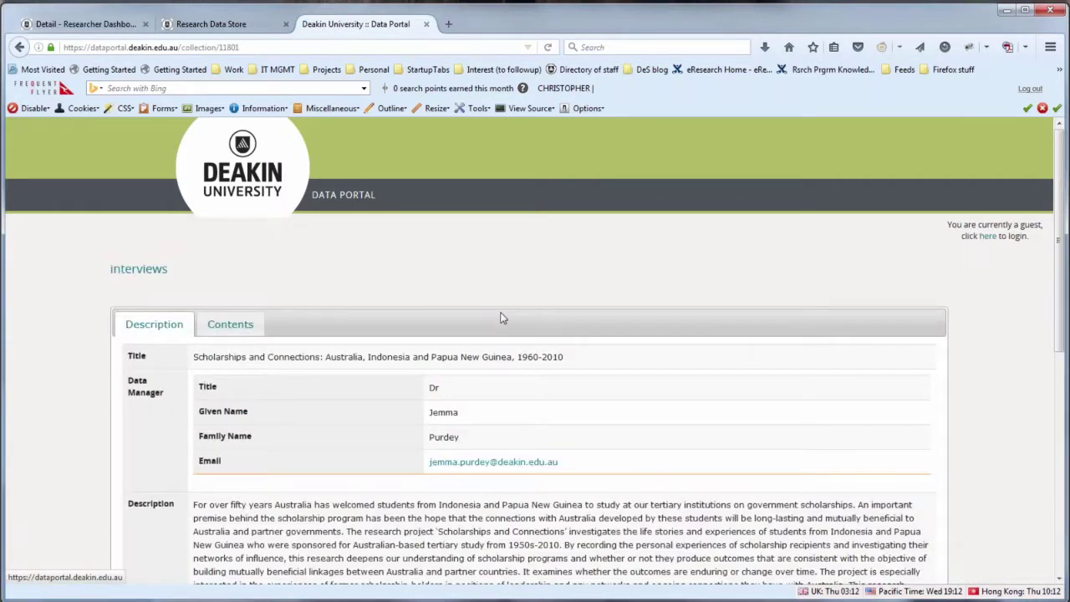
pyautogui.scroll(-5, 499, 325)
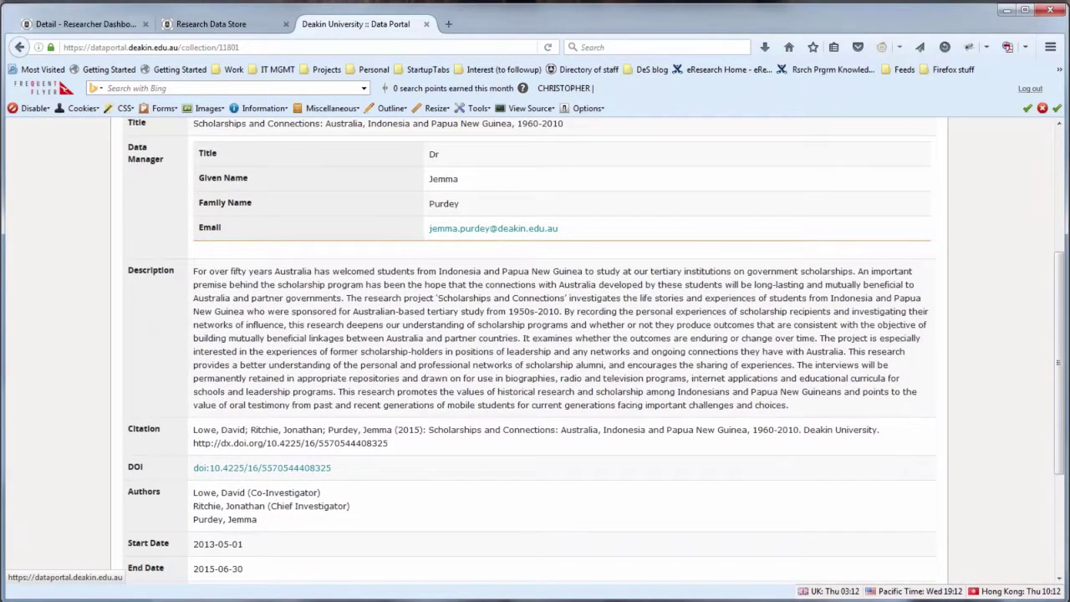
pyautogui.scroll(-2, 535, 351)
pyautogui.scroll(2, 462, 340)
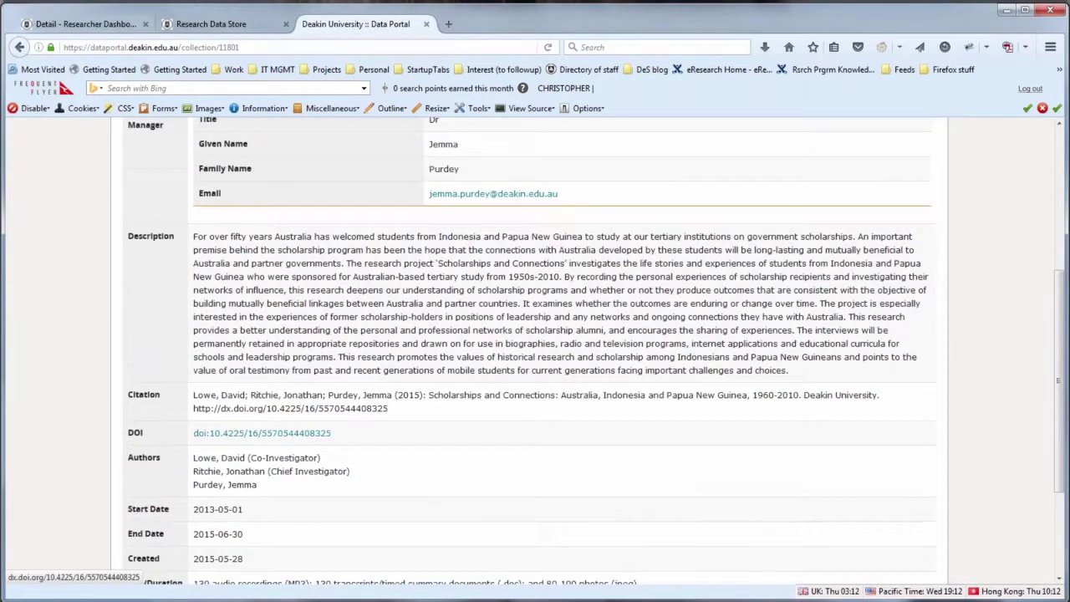
pyautogui.click(262, 468)
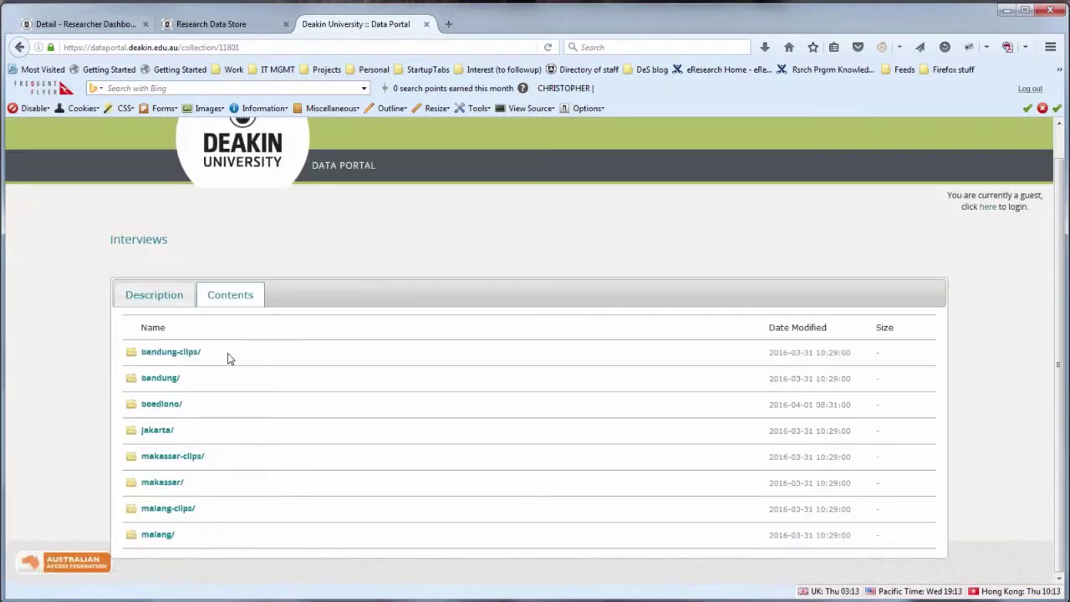
pyautogui.click(184, 353)
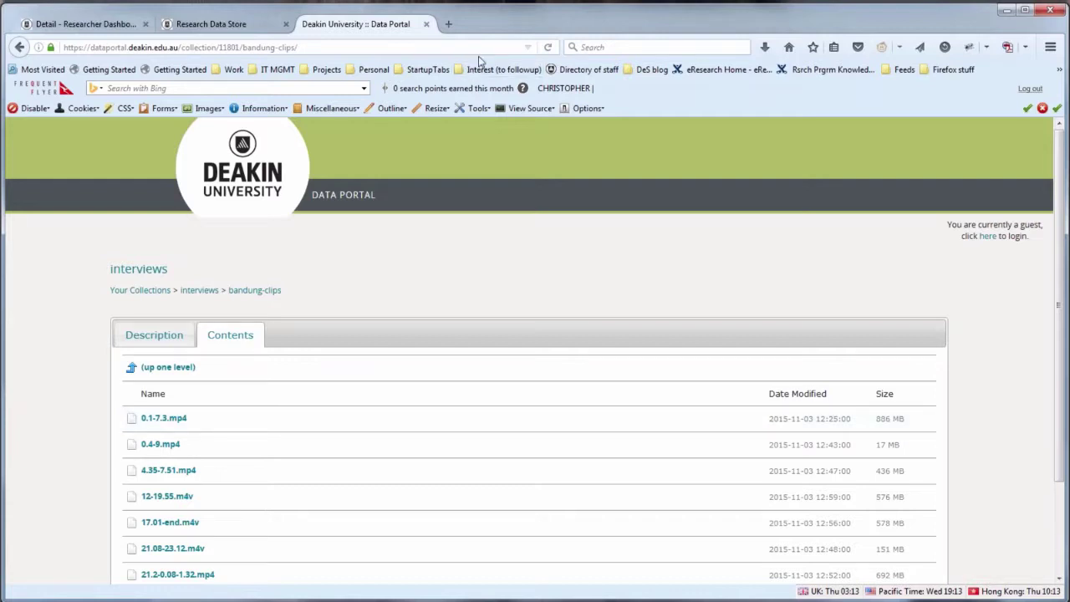
pyautogui.click(238, 25)
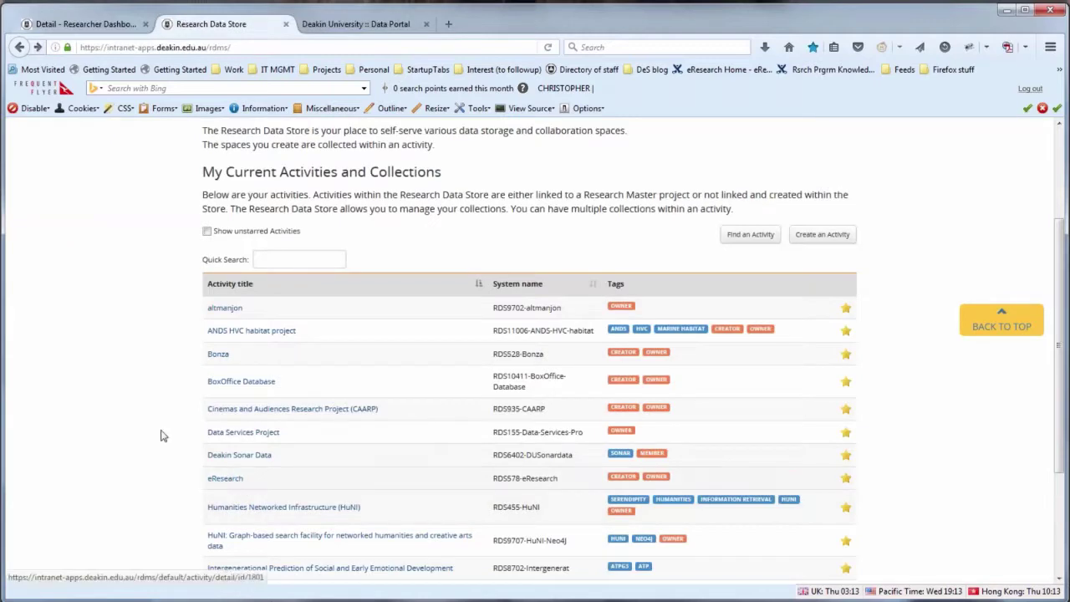
# Open the eResearch activity (RDS578-eResearch) from the My Current Activities and Collections list
pyautogui.scroll(3, 148, 409)
pyautogui.scroll(1, 148, 409)
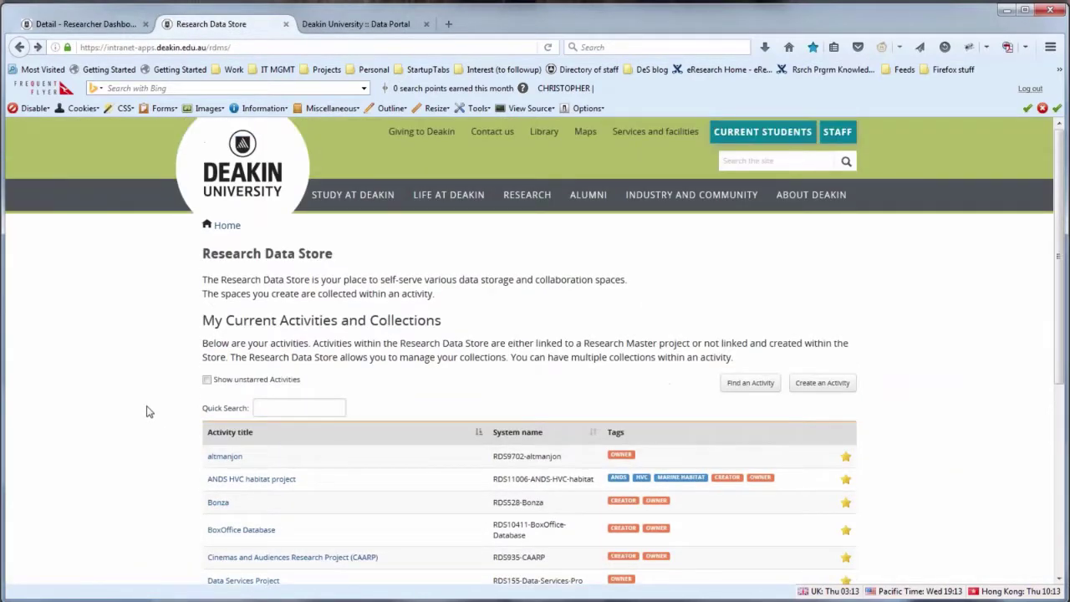
pyautogui.scroll(-4, 148, 410)
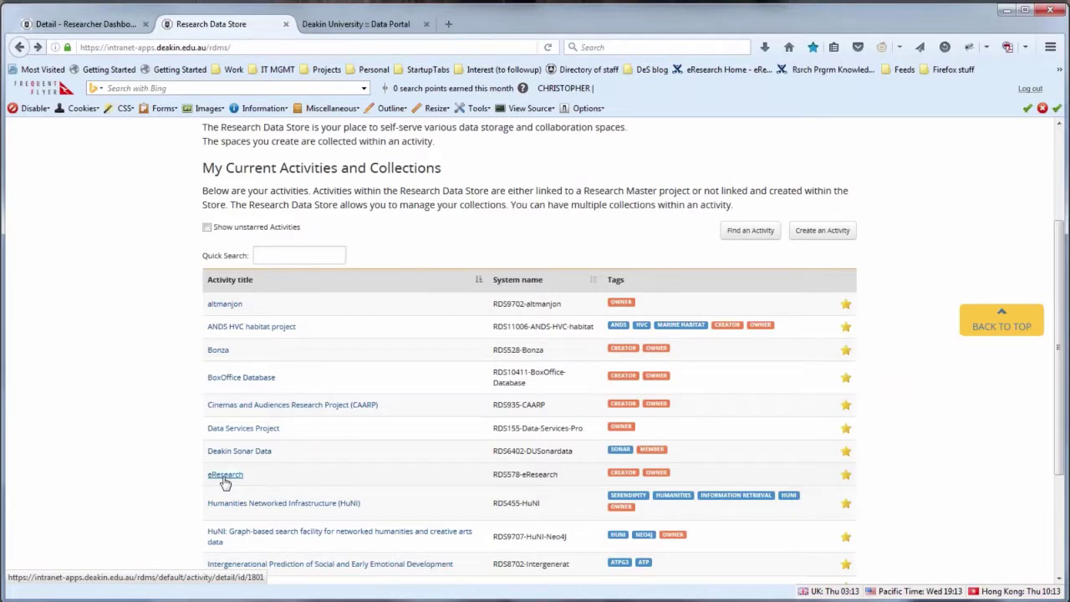
pyautogui.click(225, 477)
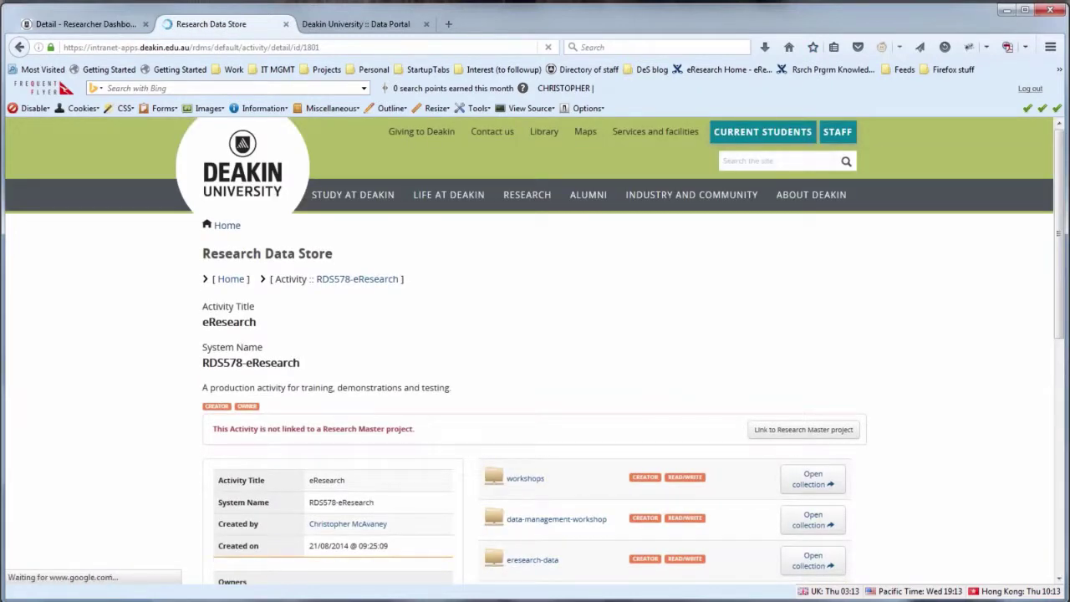
# Look through the eResearch activity's collections and their Syncplicity icon, then return to the top of the list
pyautogui.scroll(-3, 588, 347)
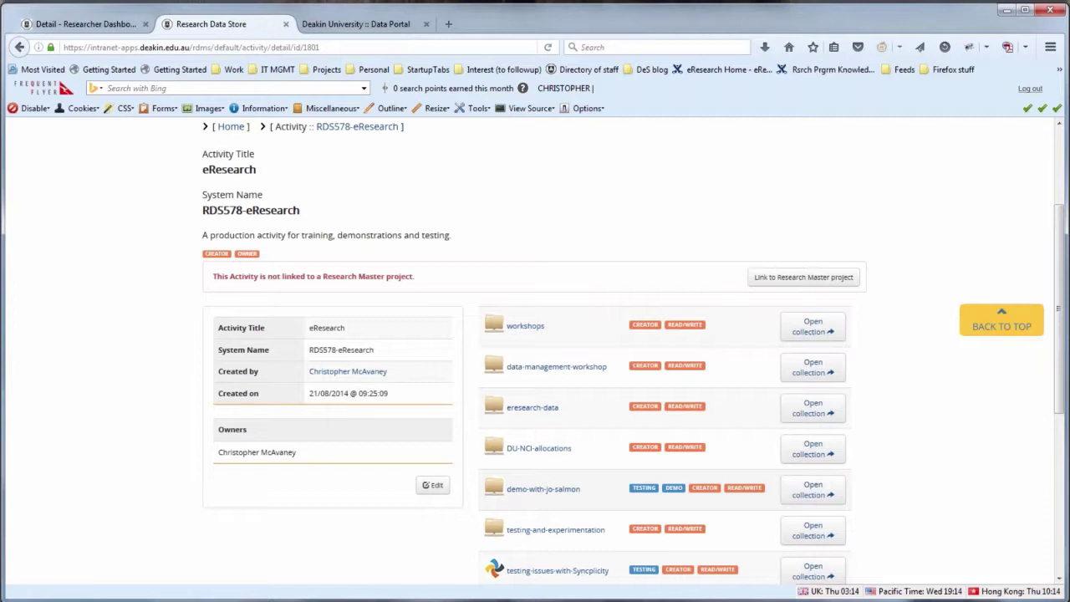
pyautogui.scroll(-5, 516, 473)
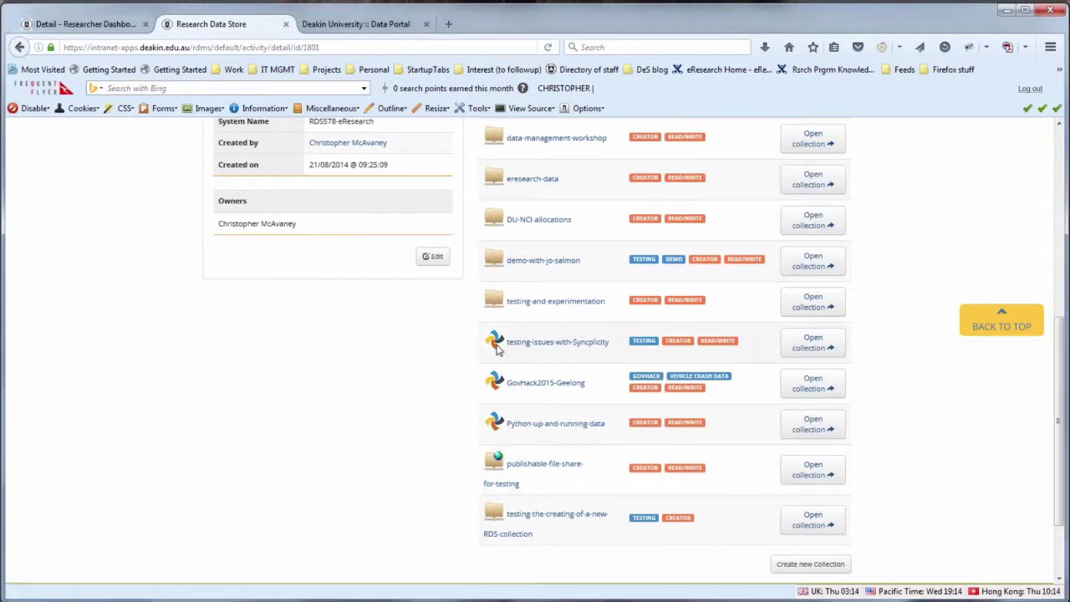
pyautogui.moveTo(497, 349)
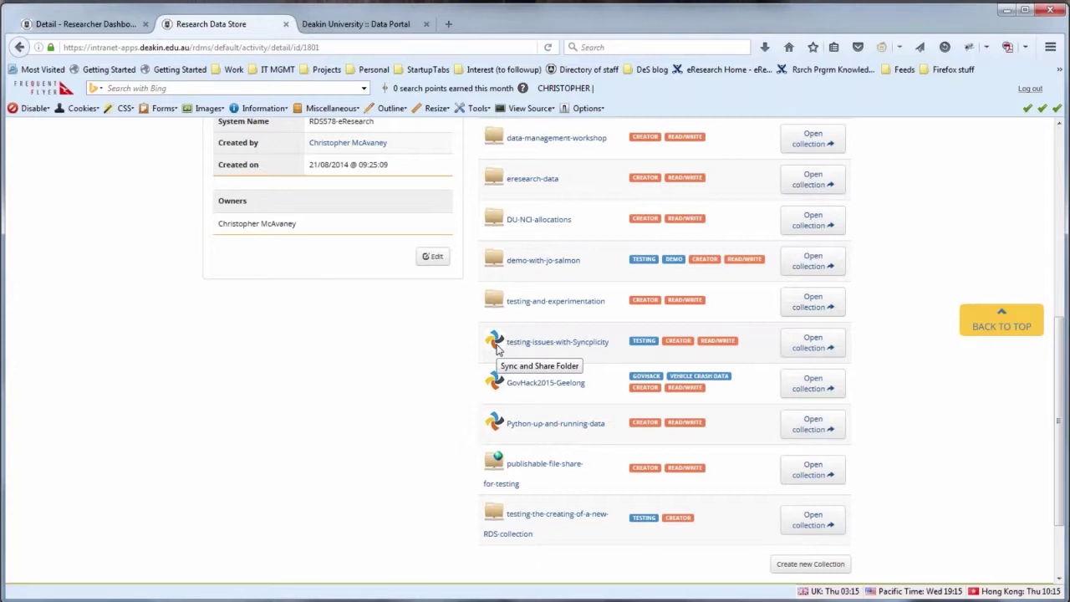
pyautogui.scroll(2, 497, 350)
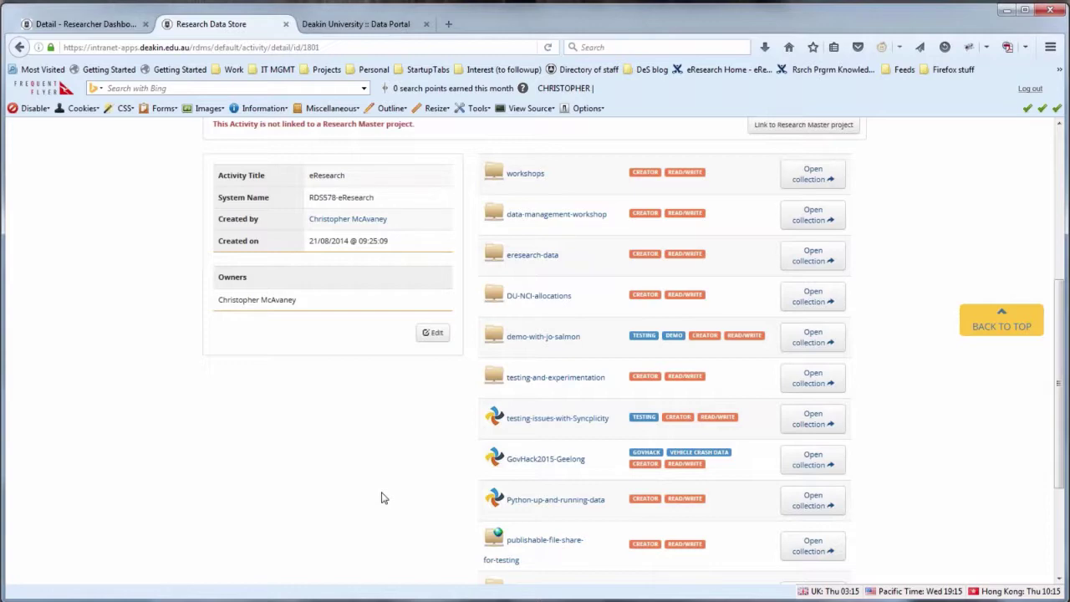
pyautogui.scroll(5, 381, 498)
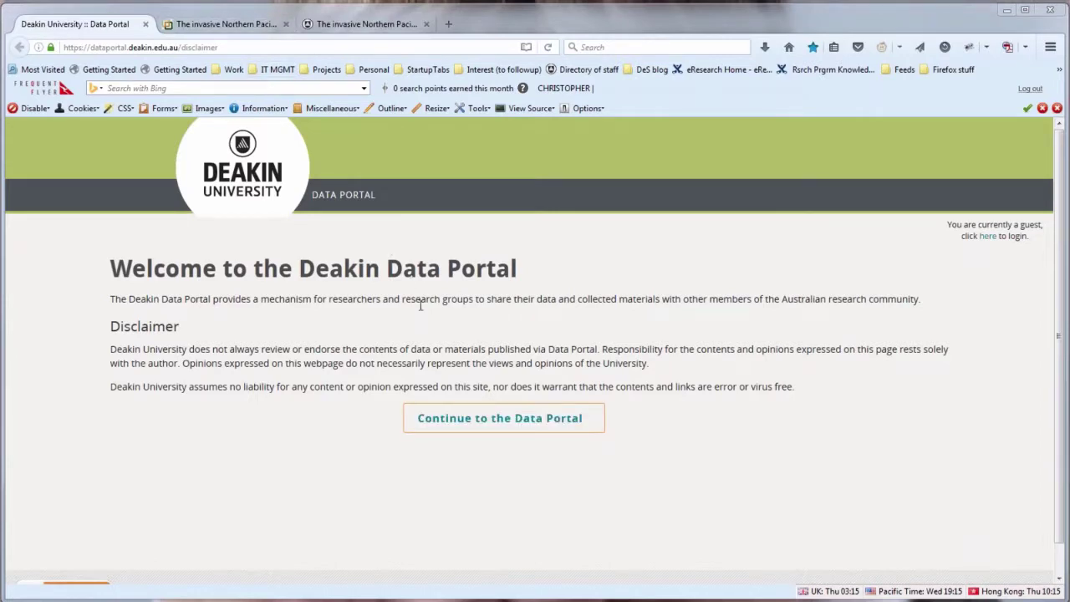
# Enter the seastar transcriptome collection, review its citation and DOI, then view its Research Data Australia record
pyautogui.click(476, 418)
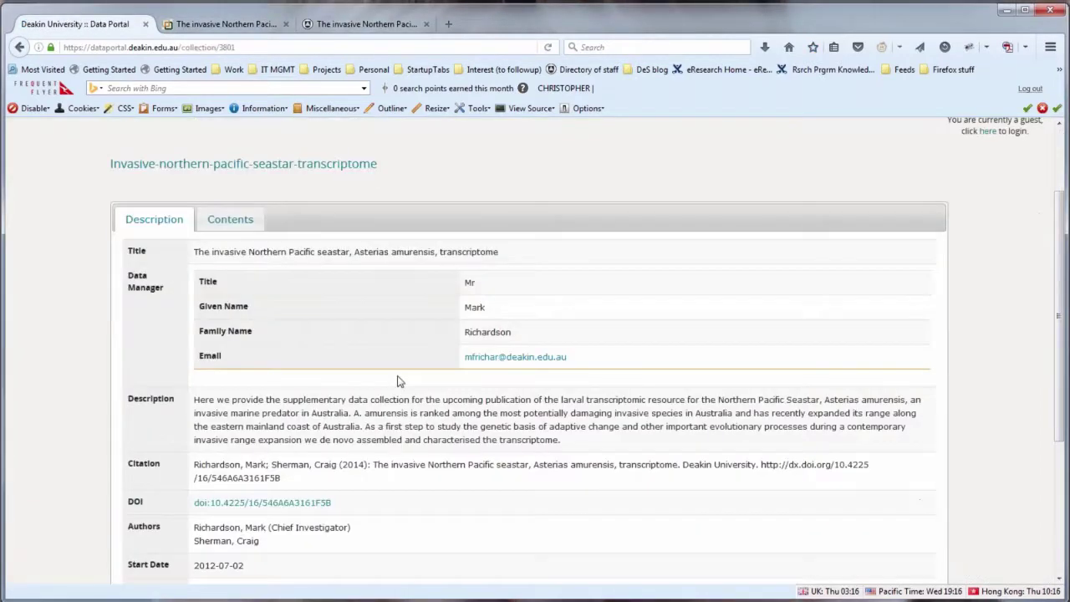
pyautogui.scroll(-1, 399, 381)
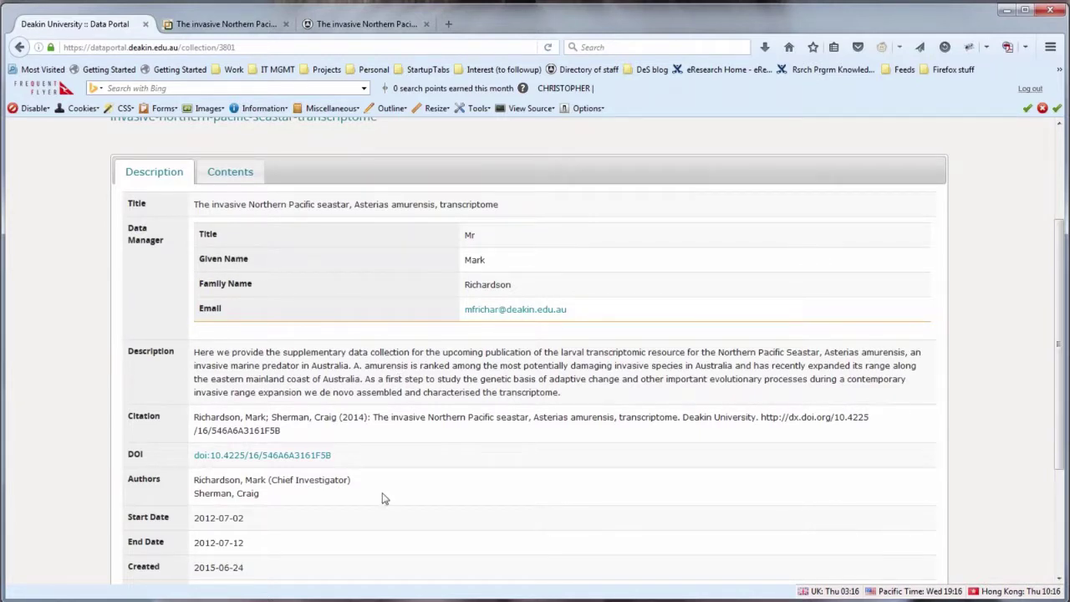
pyautogui.scroll(-2, 385, 499)
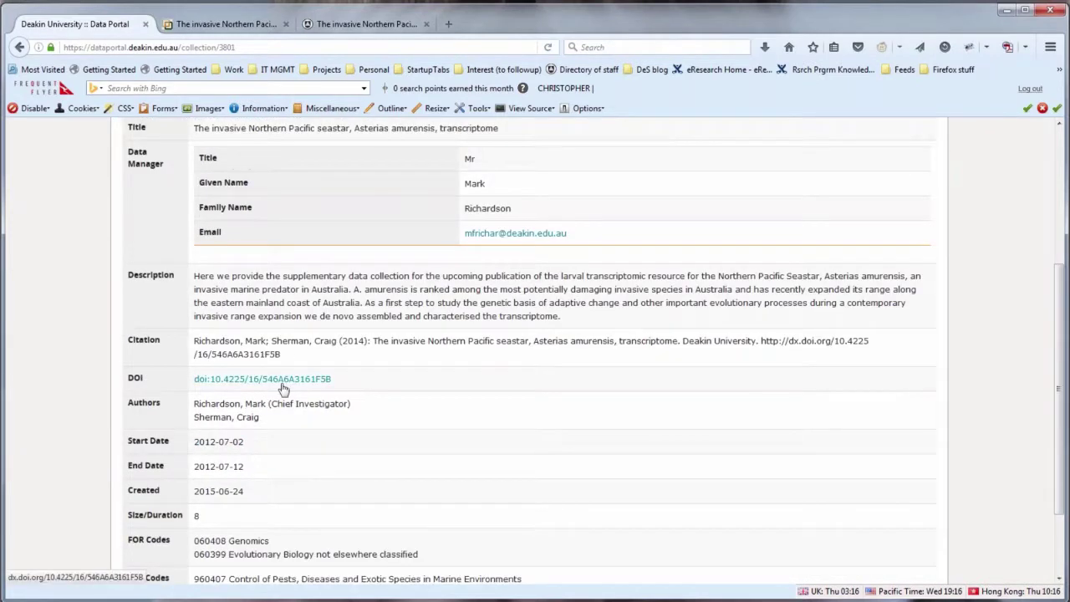
pyautogui.click(222, 27)
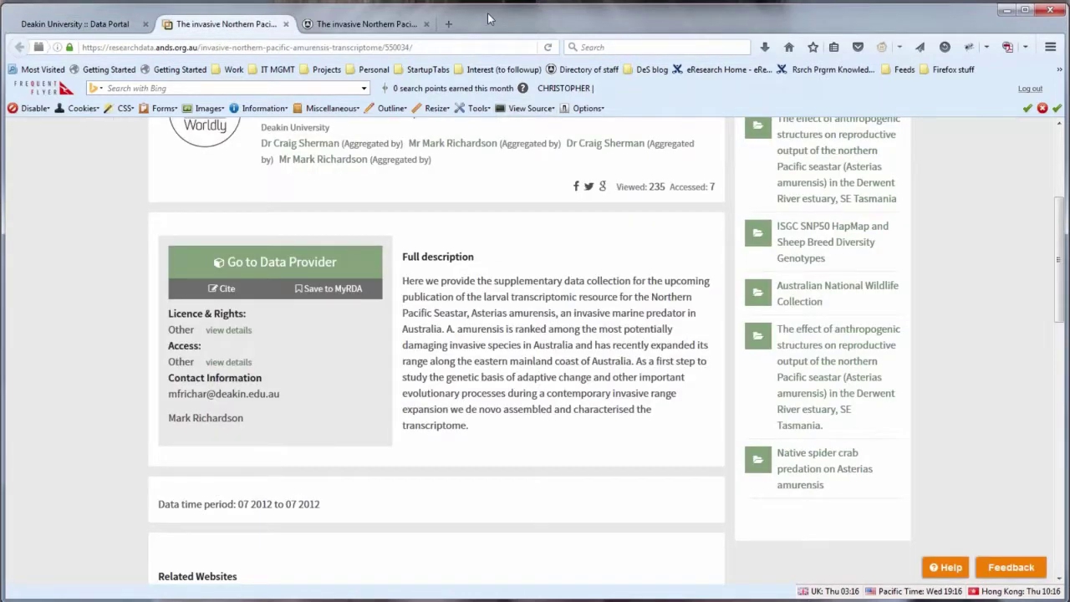
# Review the seastar record in Deakin Research Online, then go back through the RDA record to the Data Portal collection
pyautogui.hotkey('ctrl', 'Tab')
pyautogui.scroll(-3, 653, 308)
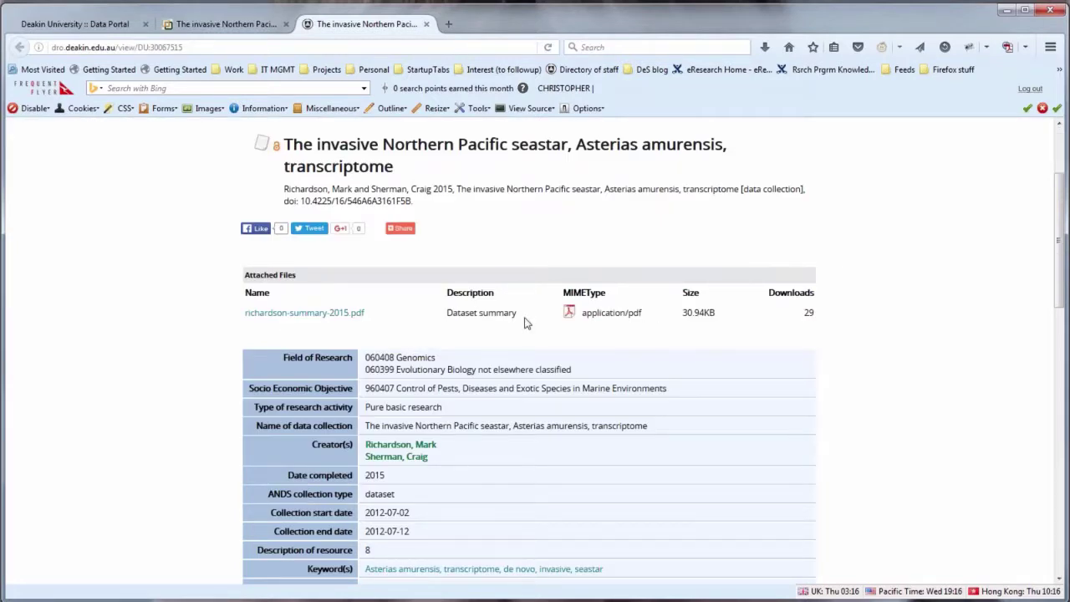
pyautogui.scroll(-8, 527, 323)
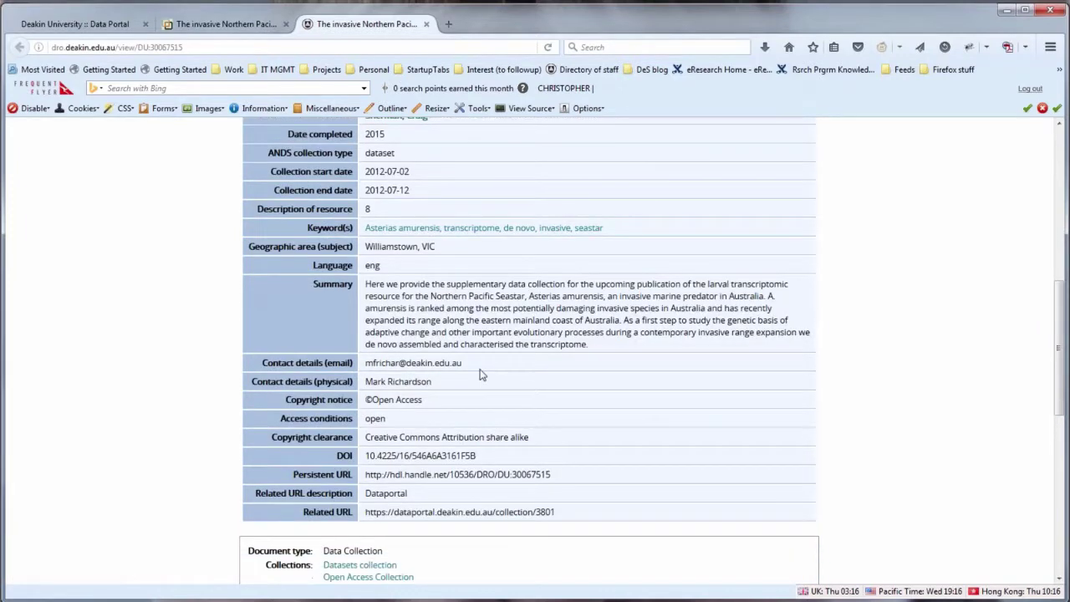
pyautogui.scroll(2, 481, 375)
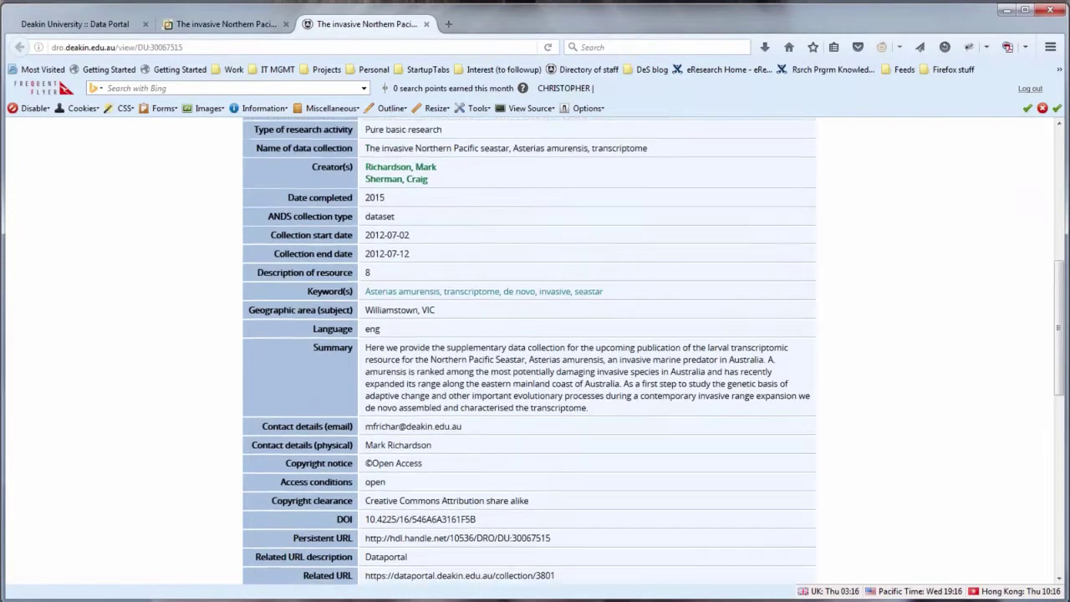
pyautogui.scroll(4, 262, 193)
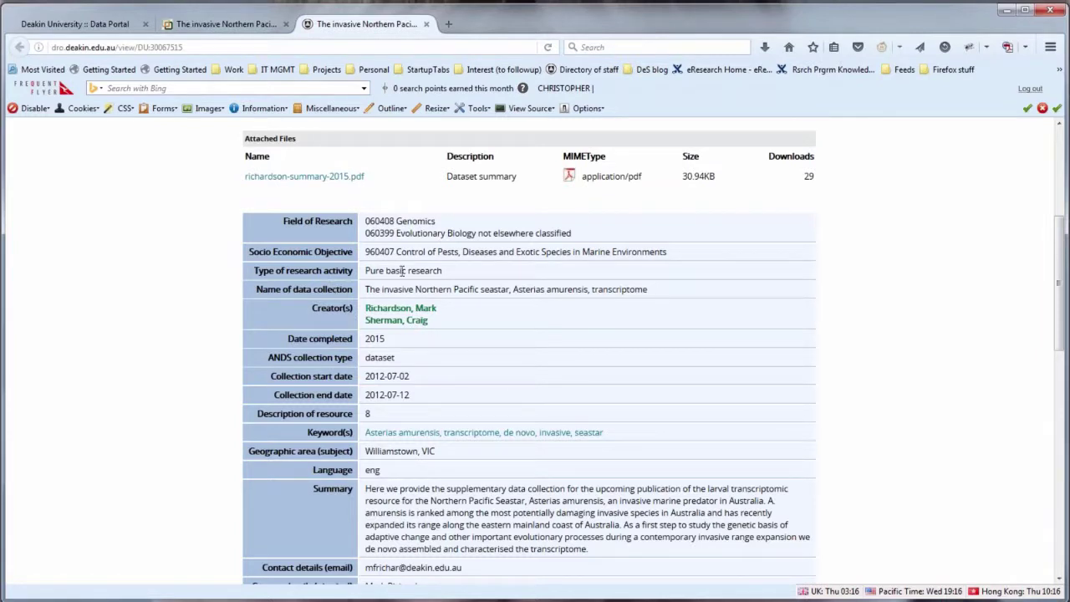
pyautogui.click(199, 27)
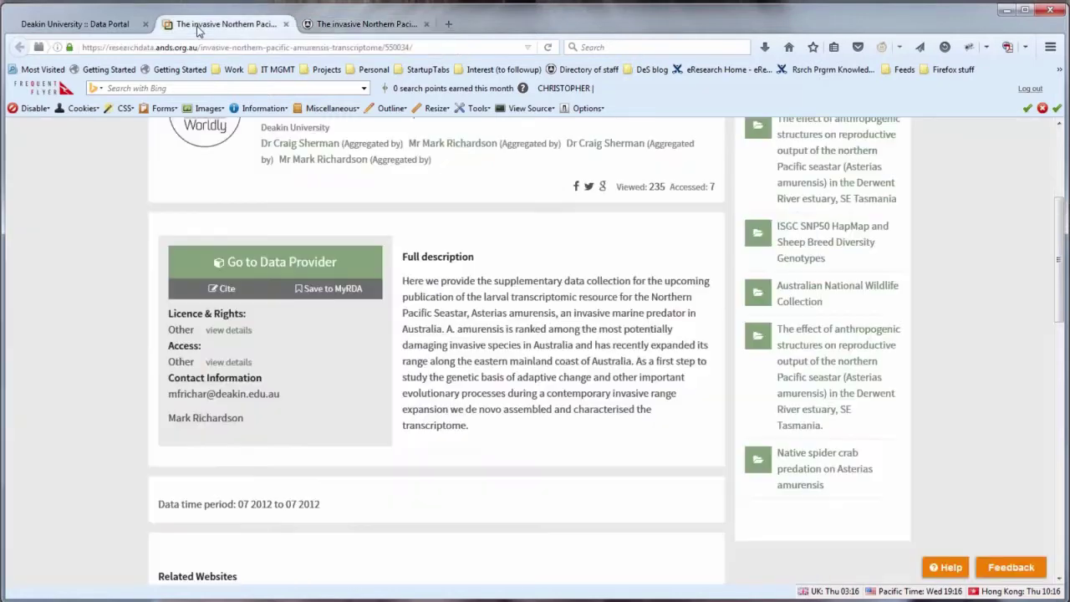
pyautogui.click(107, 25)
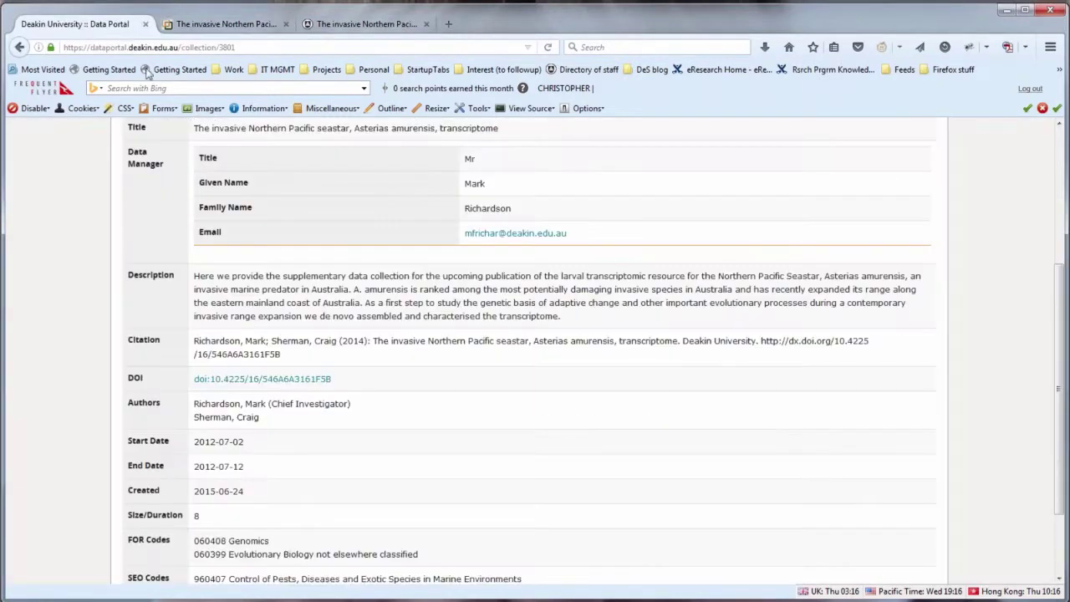
# List the collection's seven Aamur files, from 4.2 MB up to the 162 MB finalassembly.fasta
pyautogui.scroll(1, 317, 237)
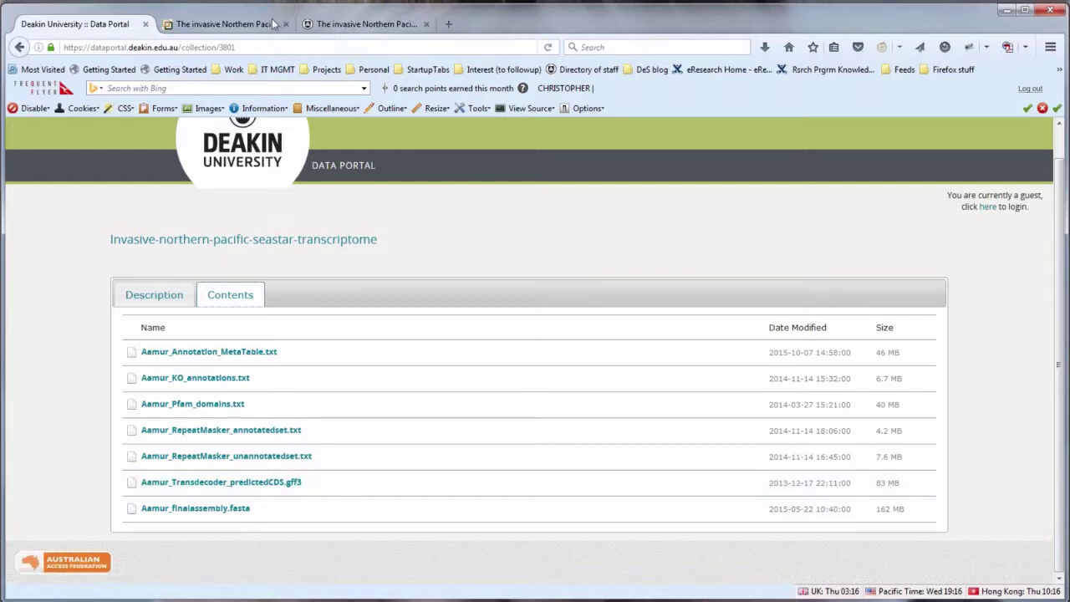
# Compare the DRO and RDA seastar records, confirming their related URL points to Data Portal collection 3801
pyautogui.click(379, 26)
pyautogui.scroll(-5, 368, 490)
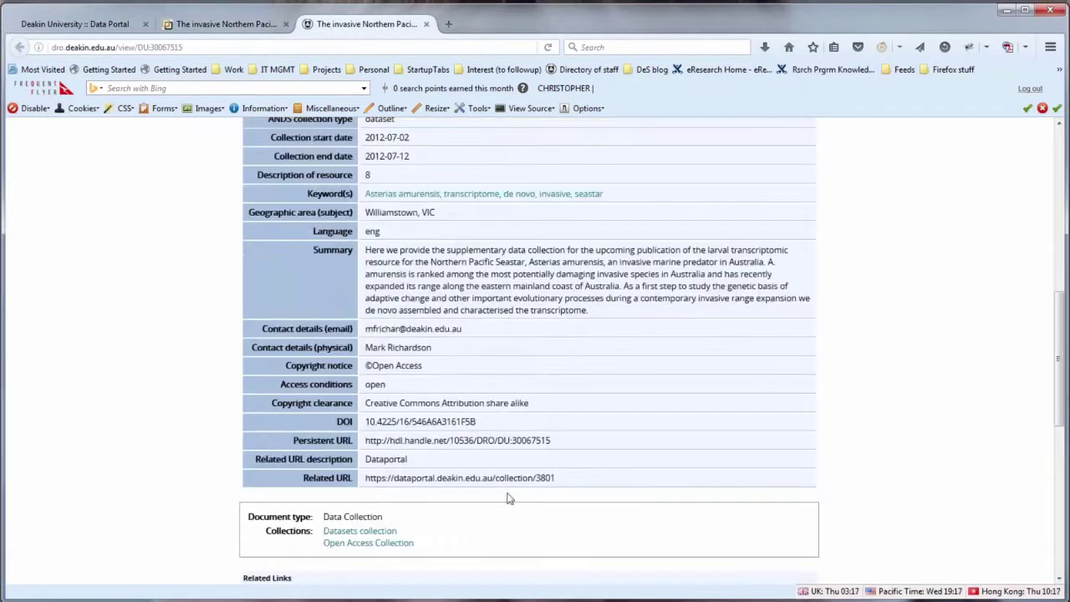
pyautogui.click(188, 27)
pyautogui.scroll(-3, 214, 351)
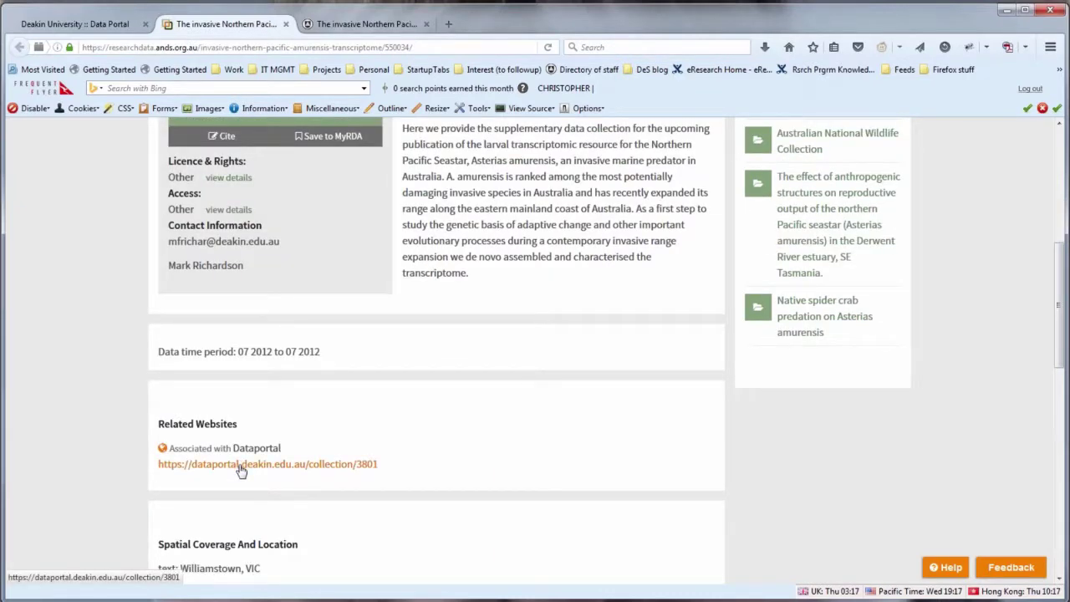
pyautogui.click(319, 25)
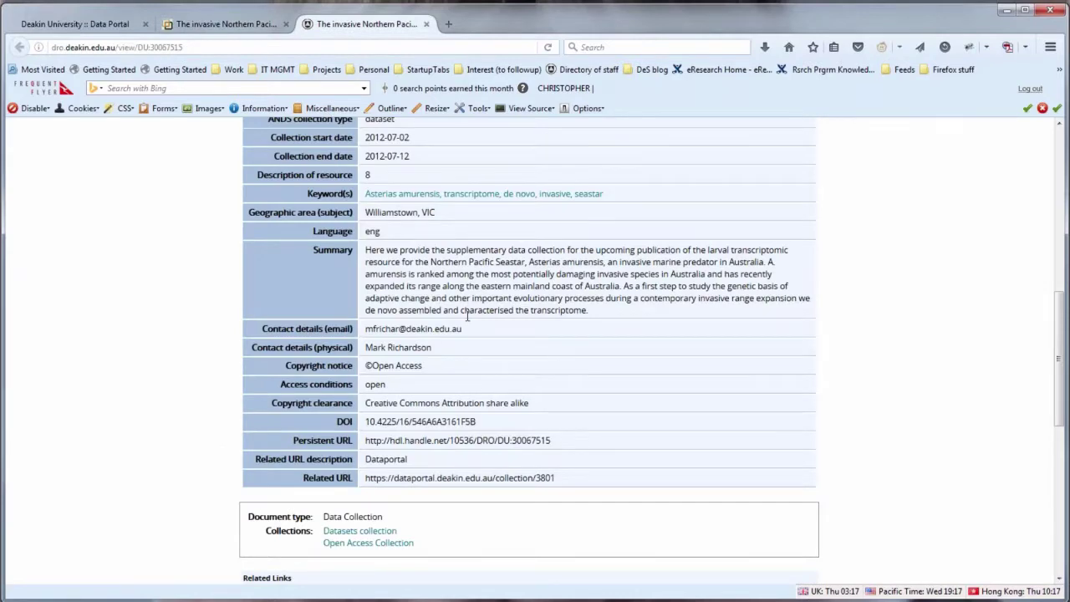
pyautogui.scroll(5, 467, 316)
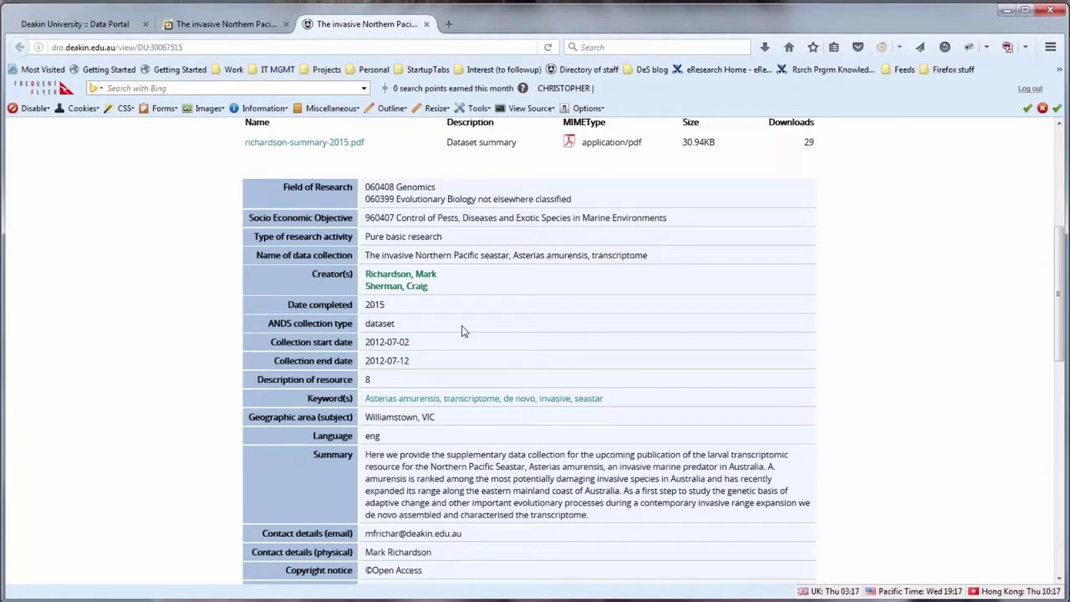
pyautogui.scroll(3, 464, 331)
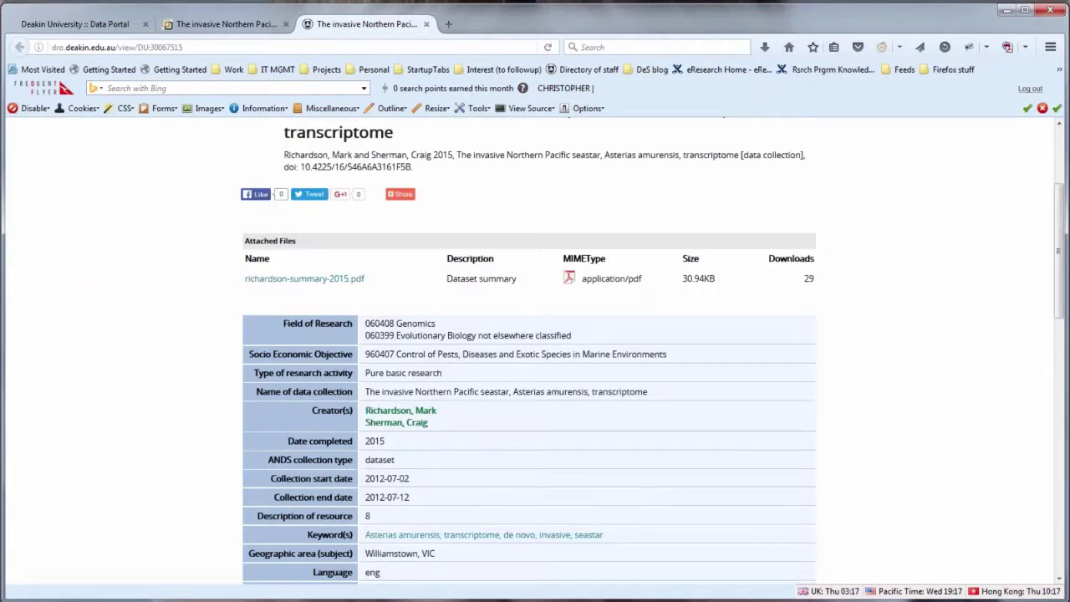
pyautogui.scroll(2, 527, 352)
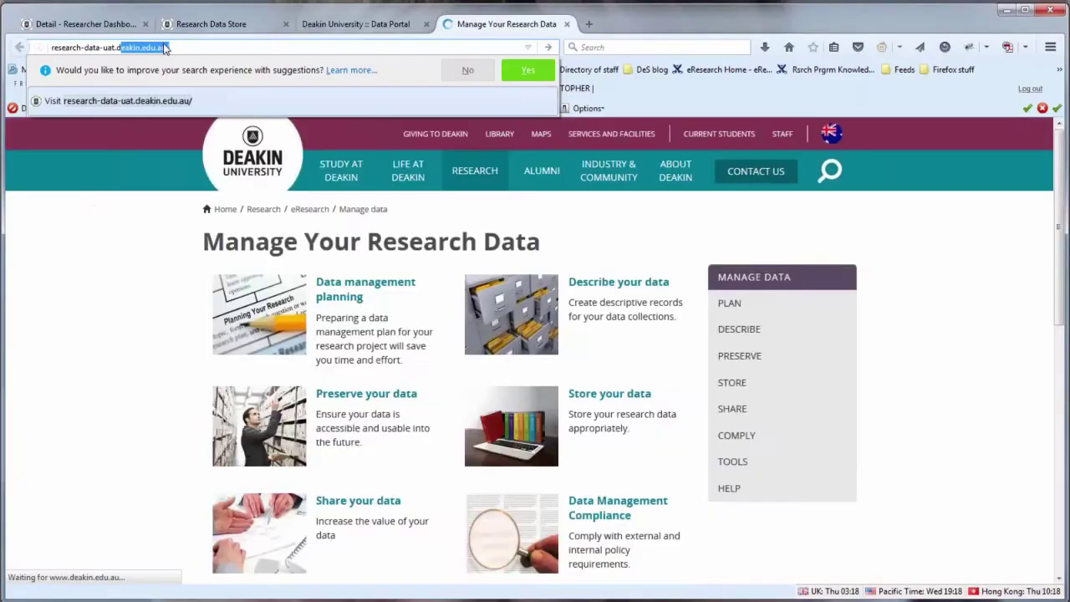
# Reload the Research Data Store UAT site, then bring up a Computer window listing the network drives
pyautogui.write('.deakin.edu.au/footprints')
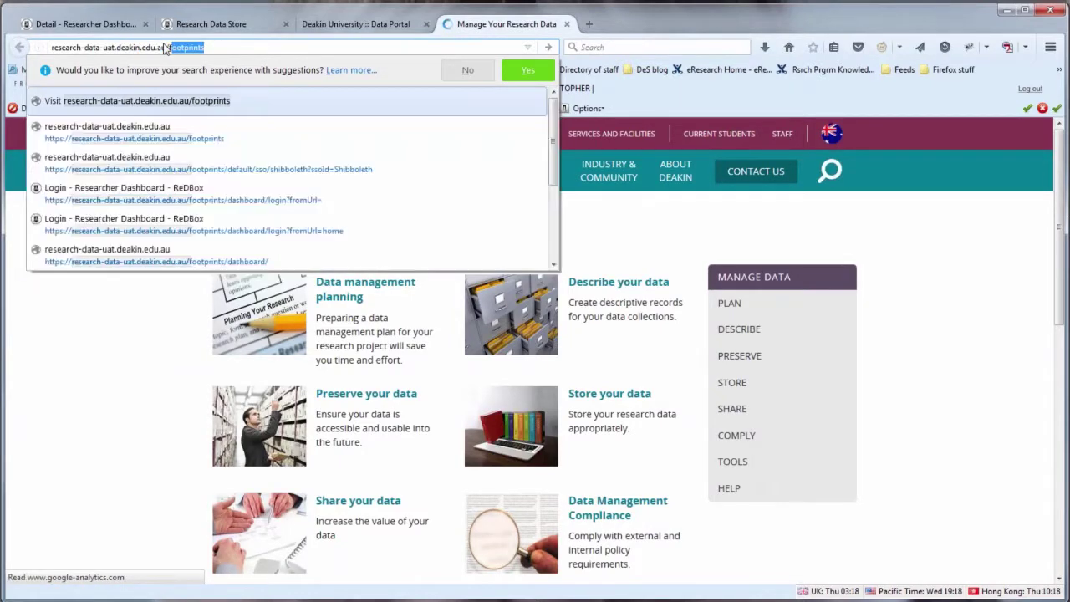
pyautogui.press('Return')
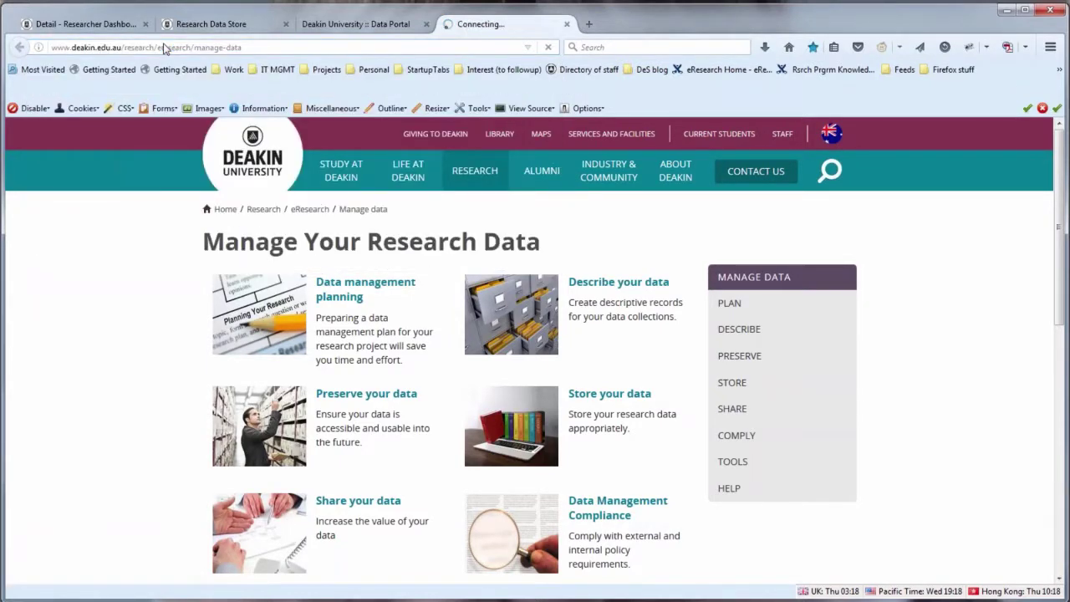
pyautogui.click(164, 48)
pyautogui.write('https://w')
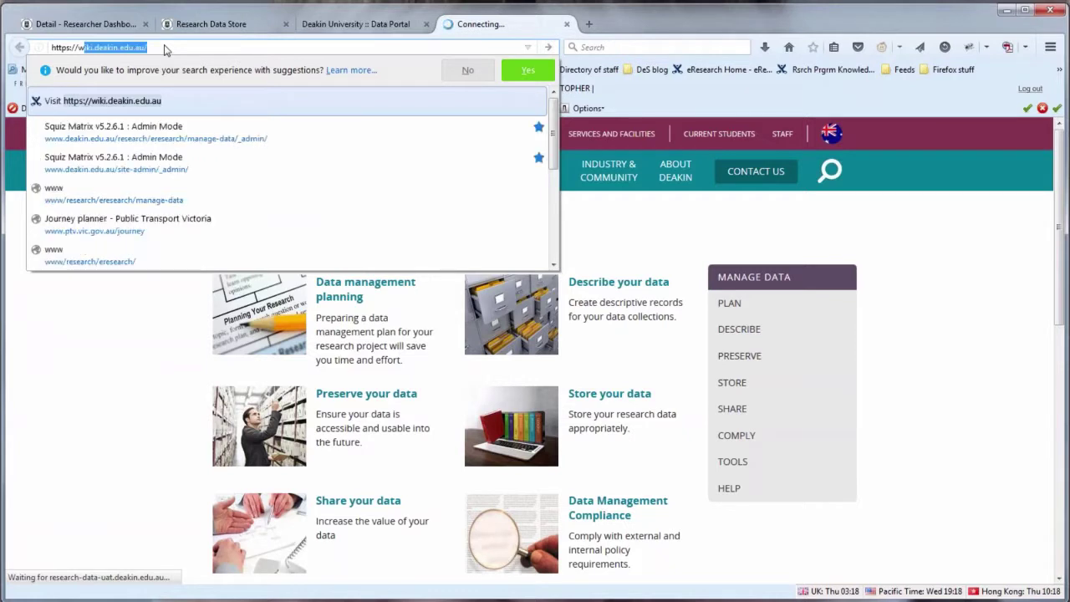
pyautogui.write('ww')
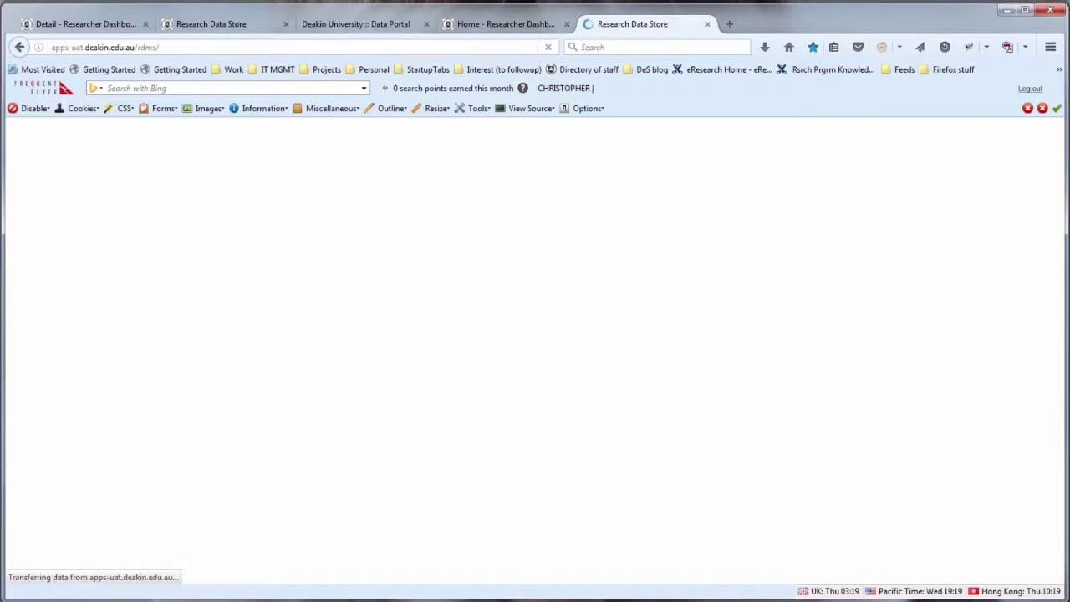
pyautogui.press('super+e')
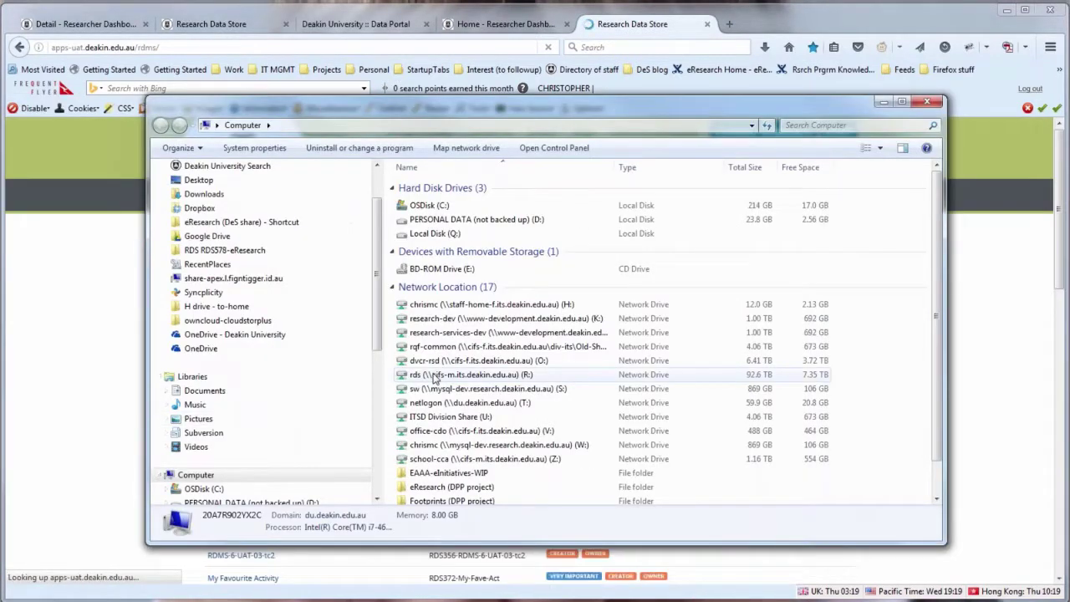
# Browse the rds (R:) drive into RDS578-eResearch and its workshops folder
pyautogui.doubleClick(434, 376)
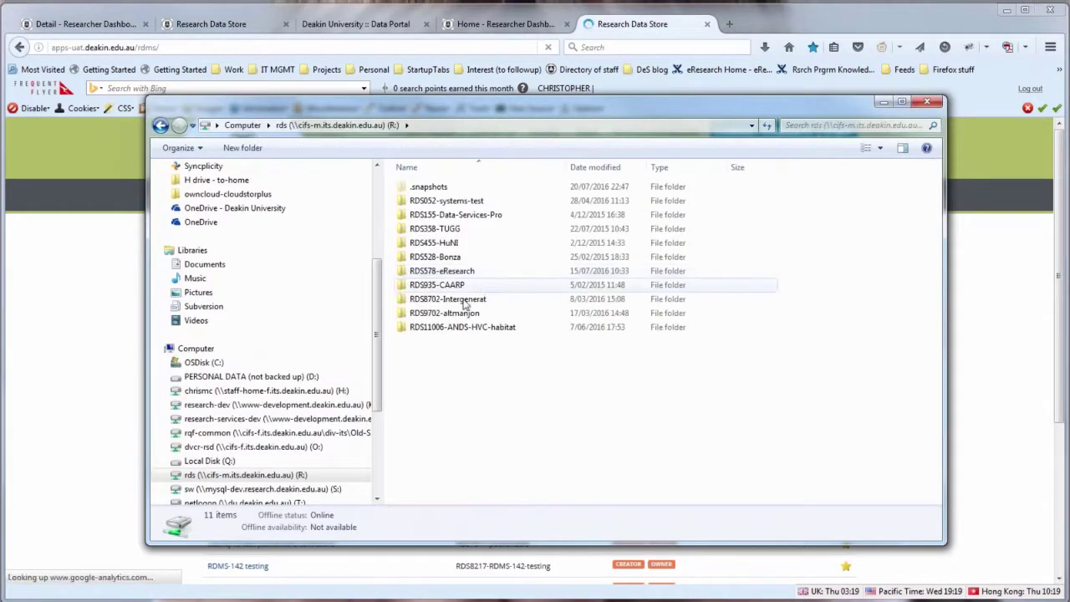
pyautogui.doubleClick(438, 270)
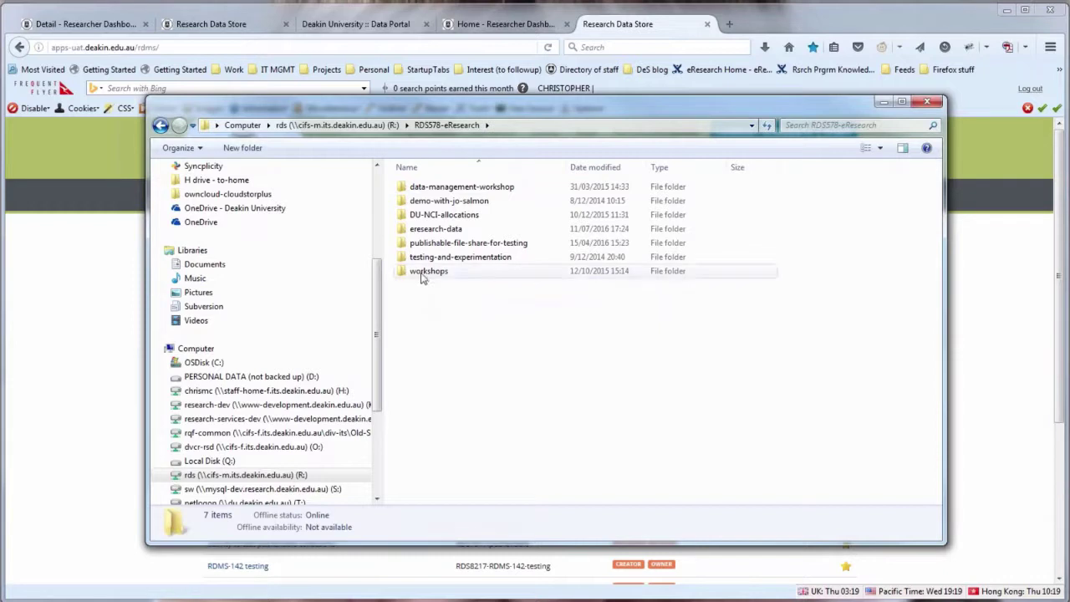
pyautogui.doubleClick(422, 272)
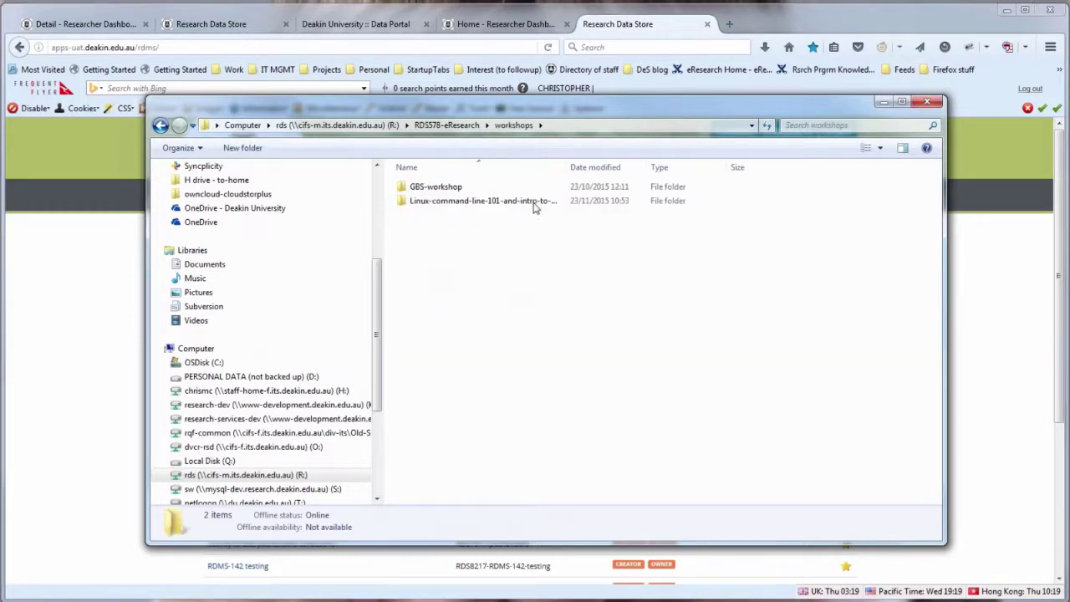
# Open the testing-with-bern collection under the 'publishable file share test' activity and start publishing it
pyautogui.click(884, 101)
pyautogui.scroll(-3, 259, 337)
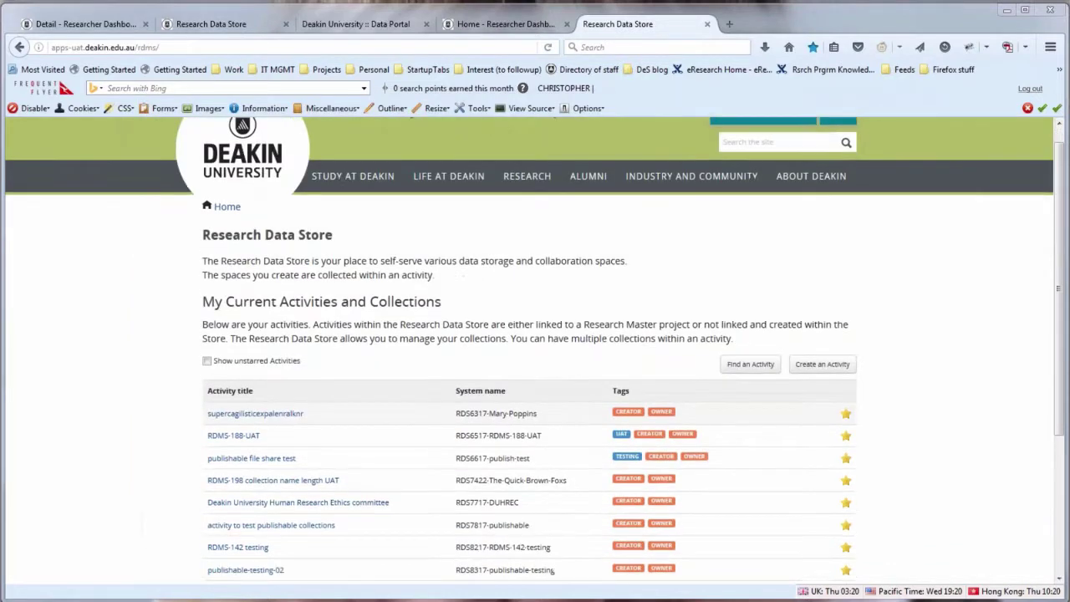
pyautogui.click(245, 327)
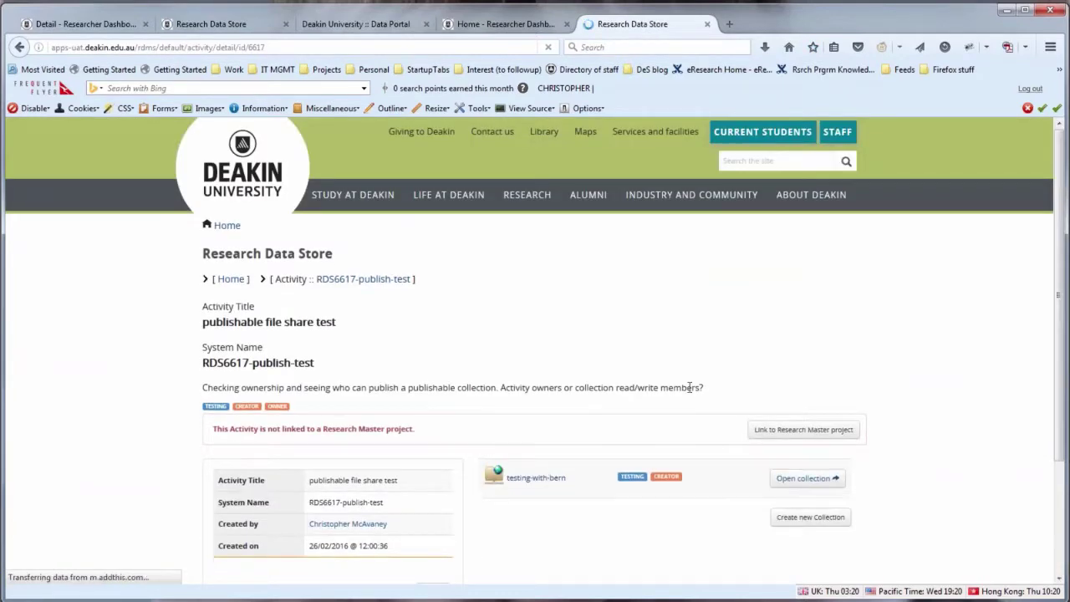
pyautogui.scroll(-3, 536, 359)
pyautogui.click(535, 334)
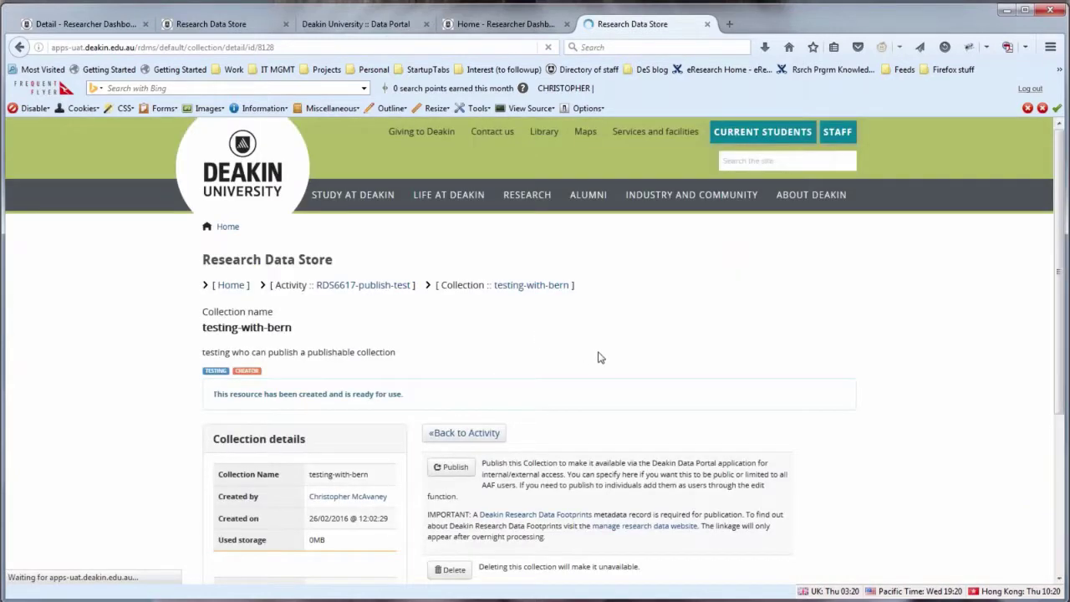
pyautogui.scroll(-3, 502, 452)
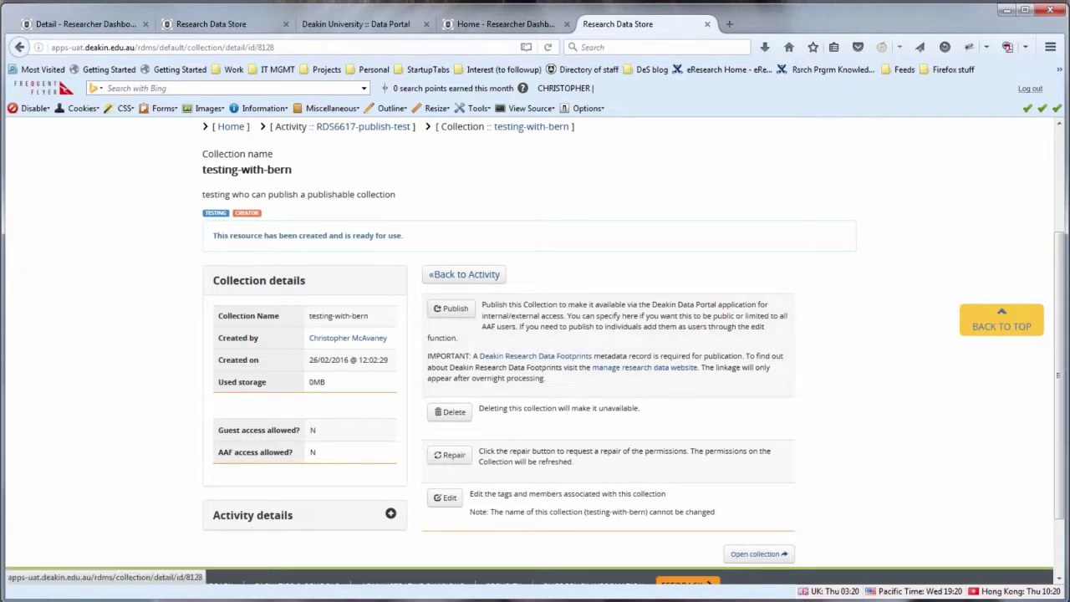
pyautogui.click(451, 311)
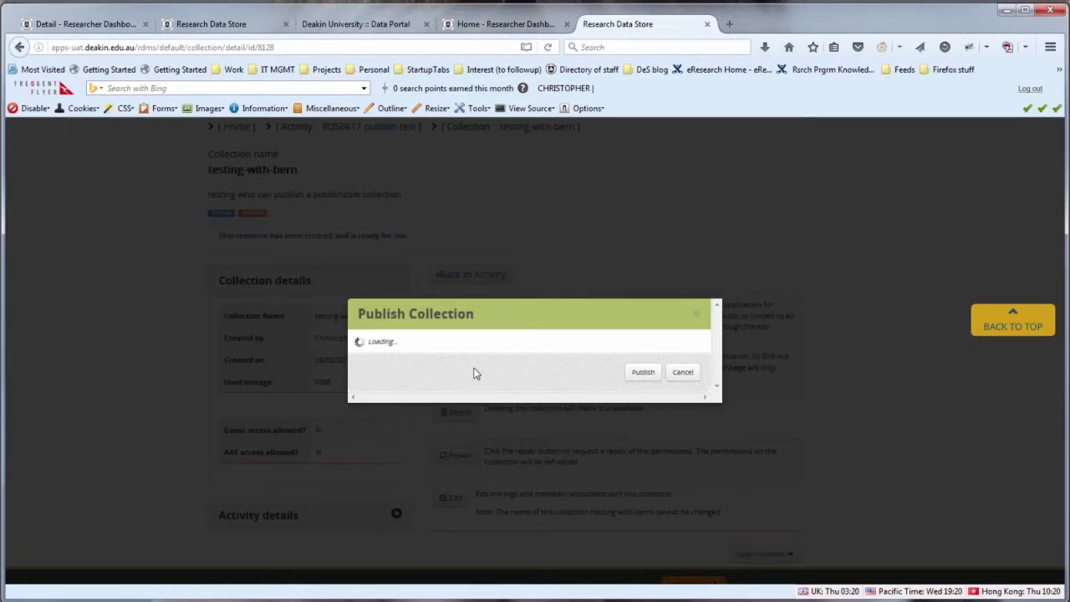
# Publish testing-with-bern linked to the test metadata record, with guest access off and all AAF members allowed
pyautogui.click(473, 368)
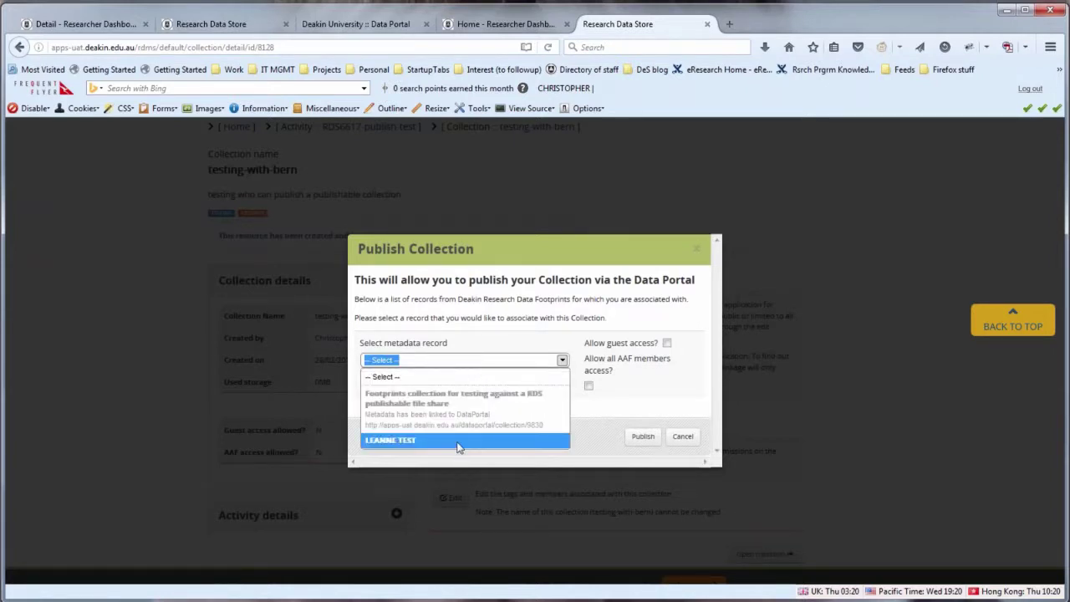
pyautogui.click(458, 442)
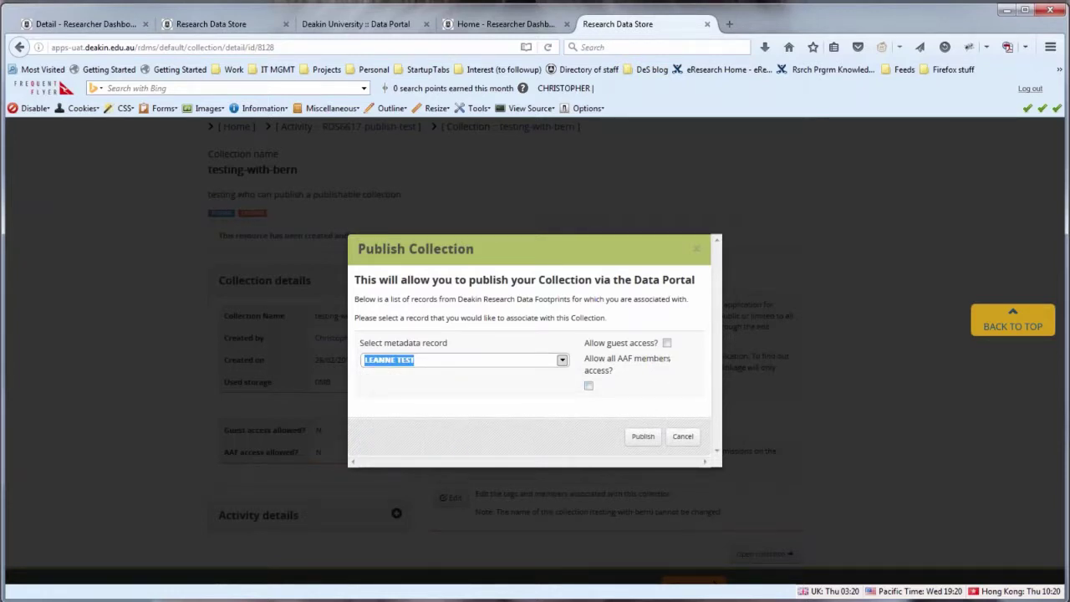
pyautogui.click(659, 355)
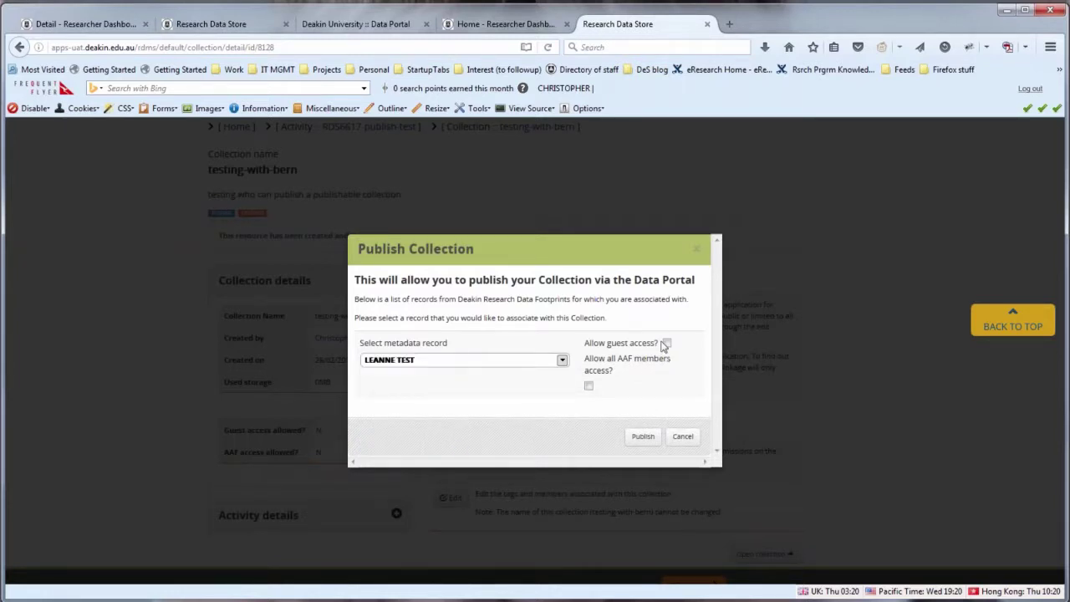
pyautogui.click(667, 343)
pyautogui.click(667, 344)
pyautogui.click(589, 387)
pyautogui.click(684, 436)
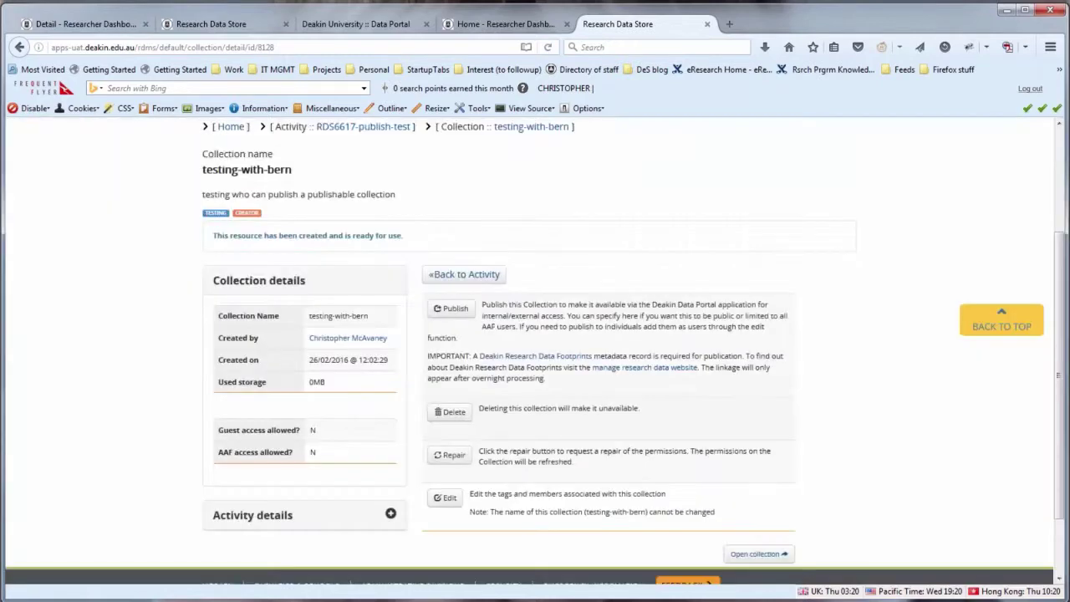
pyautogui.click(381, 25)
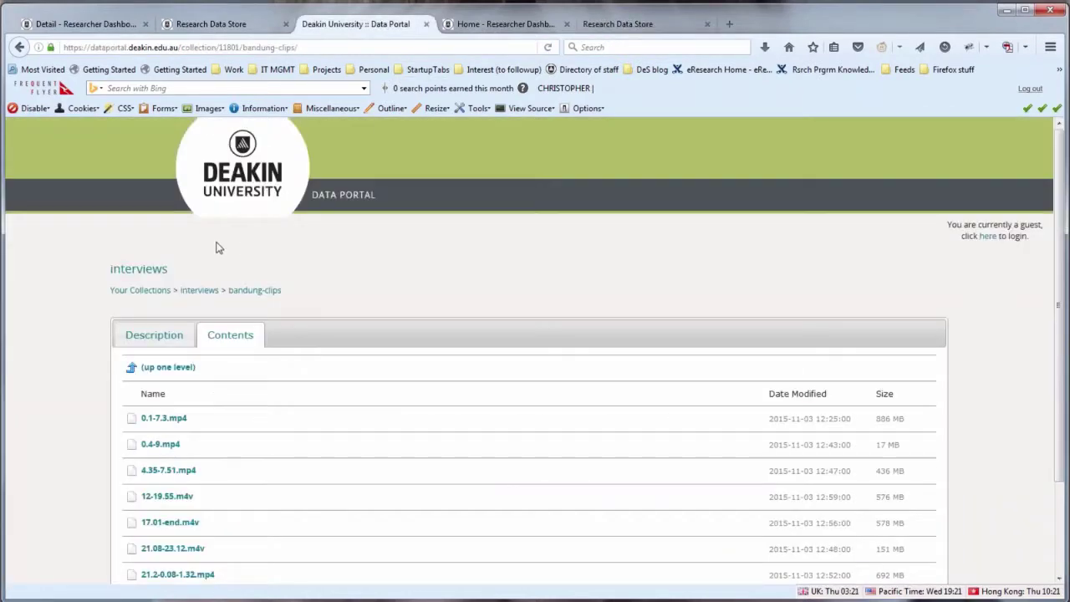
# Return to the Data Portal's Your Collections home page and start the login
pyautogui.click(359, 195)
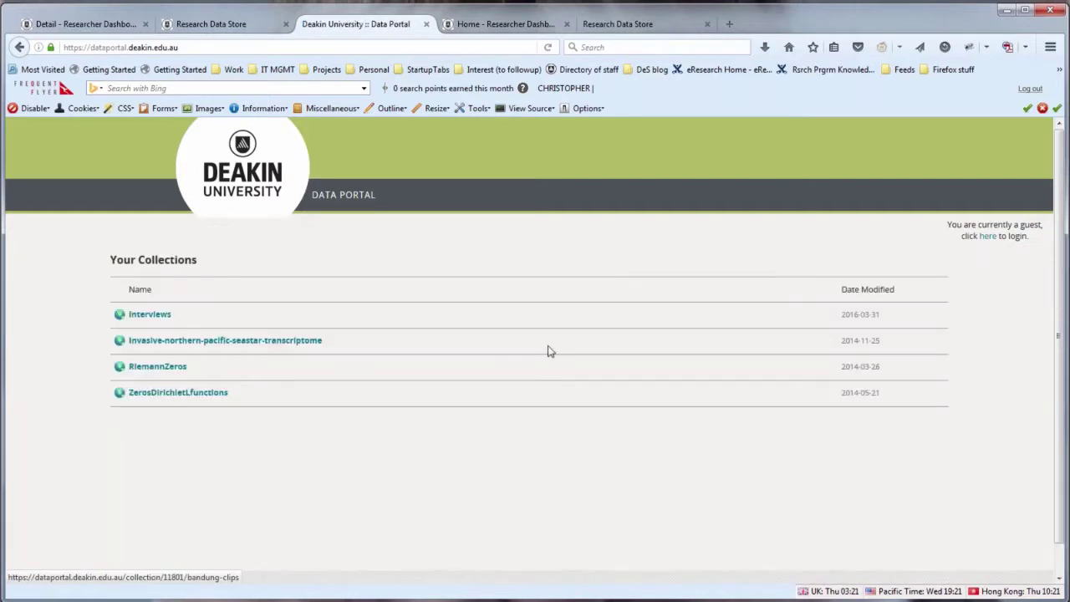
pyautogui.click(986, 238)
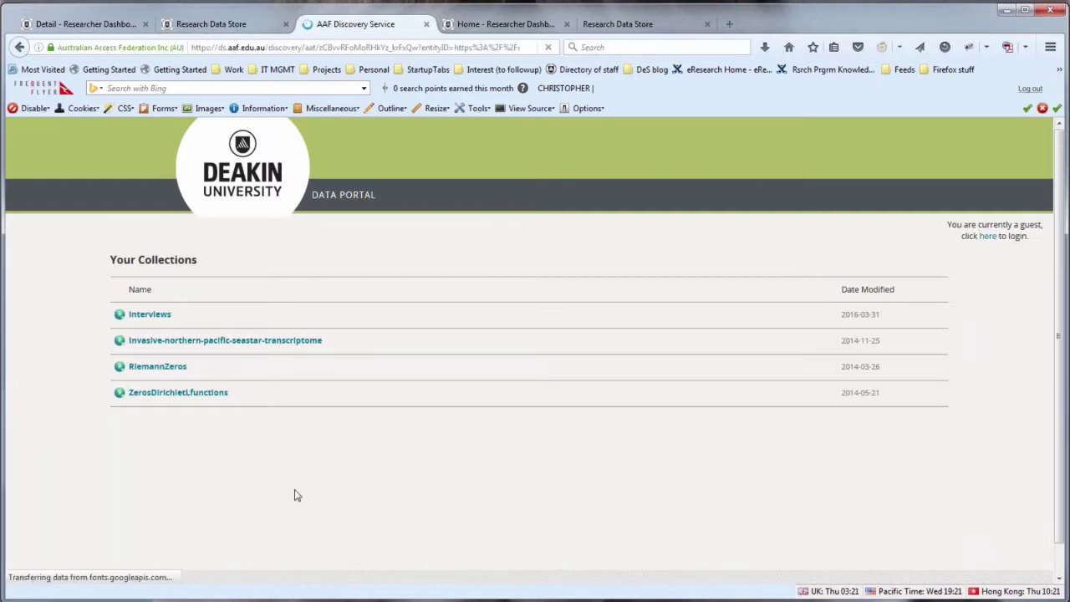
# Search 'deakin', choose Deakin University as the organisation and continue to its login
pyautogui.write('deakin')
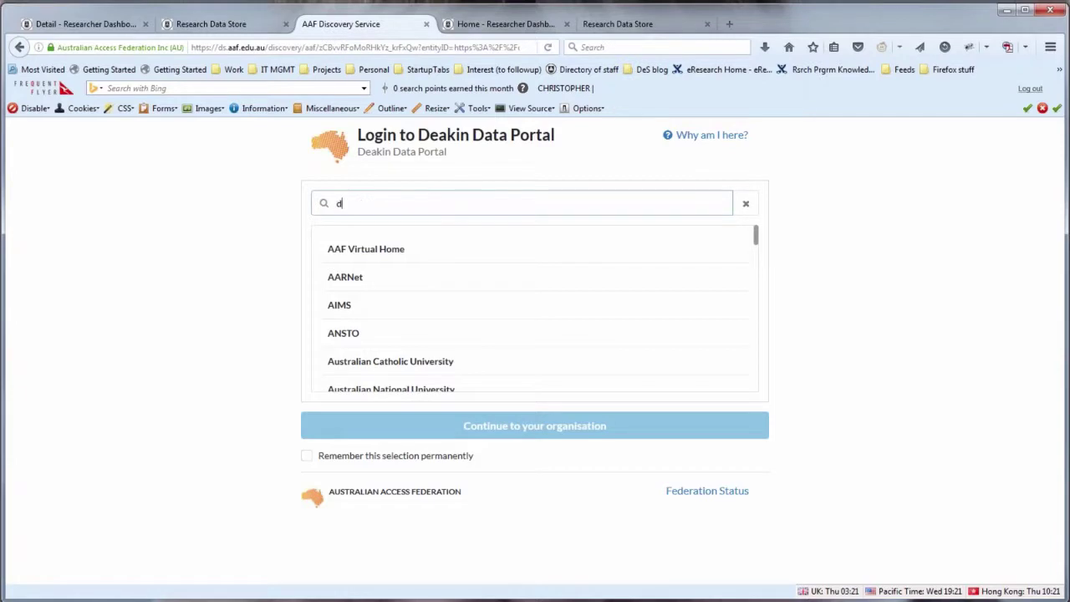
pyautogui.click(430, 255)
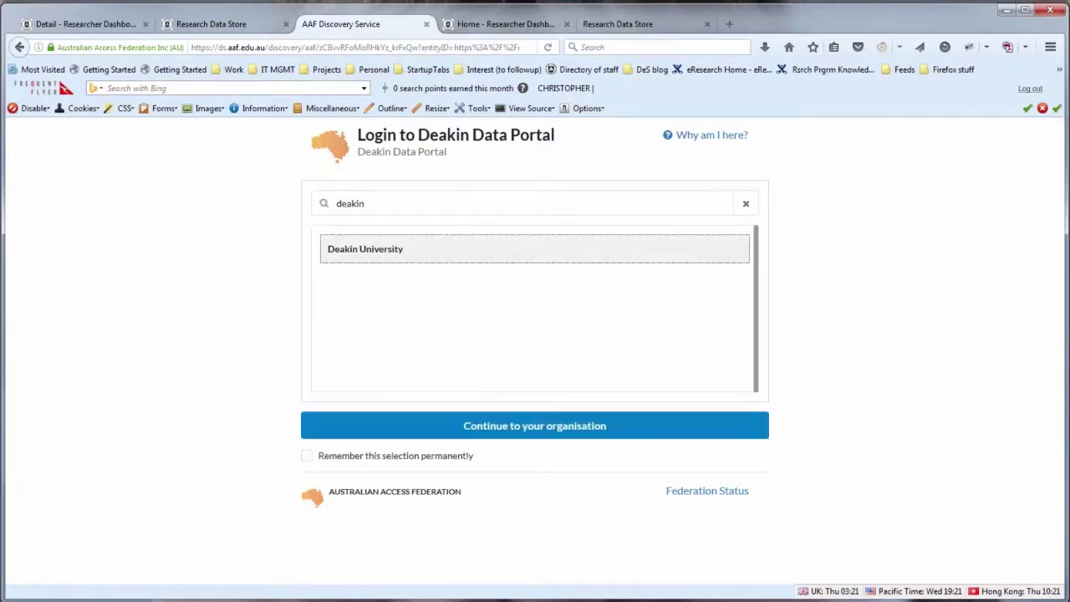
pyautogui.click(590, 426)
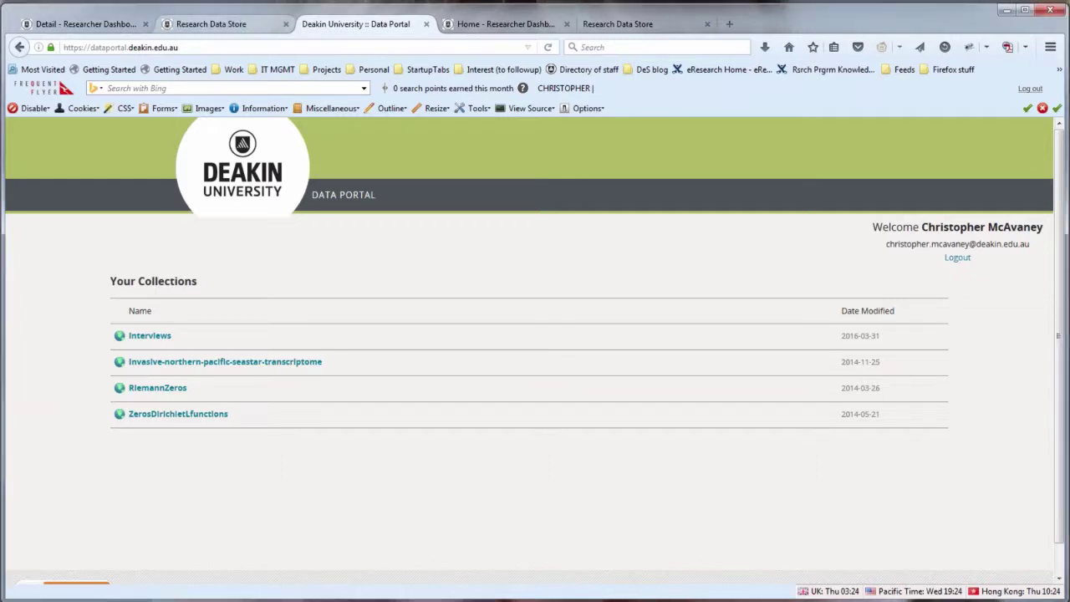
# Review the Scholarships and Connections Footprints record details and expand its Coverage section
pyautogui.click(168, 25)
pyautogui.click(113, 31)
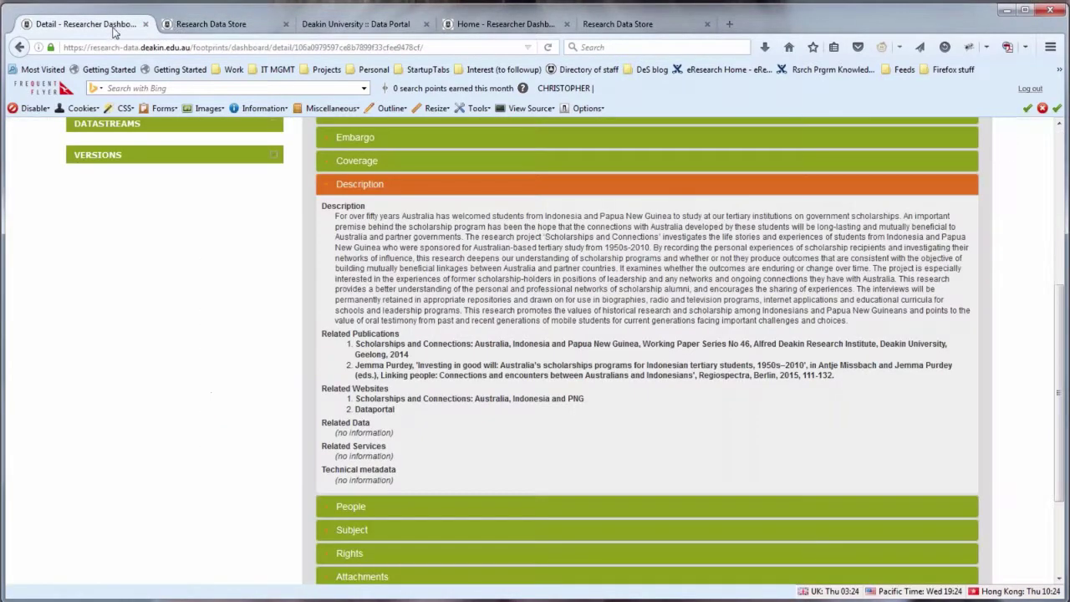
pyautogui.scroll(-3, 412, 278)
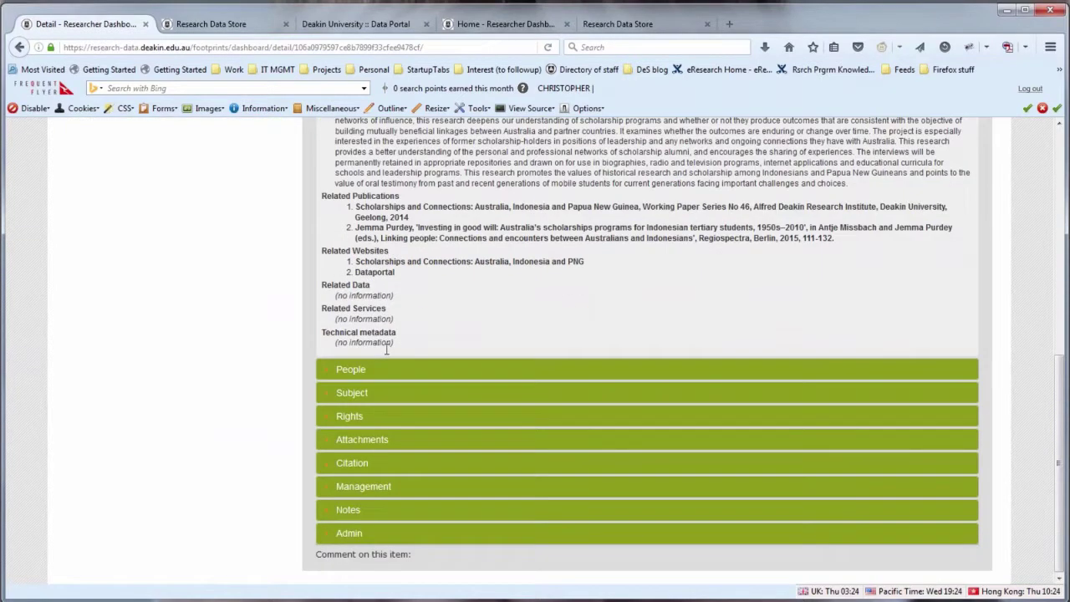
pyautogui.scroll(1, 513, 276)
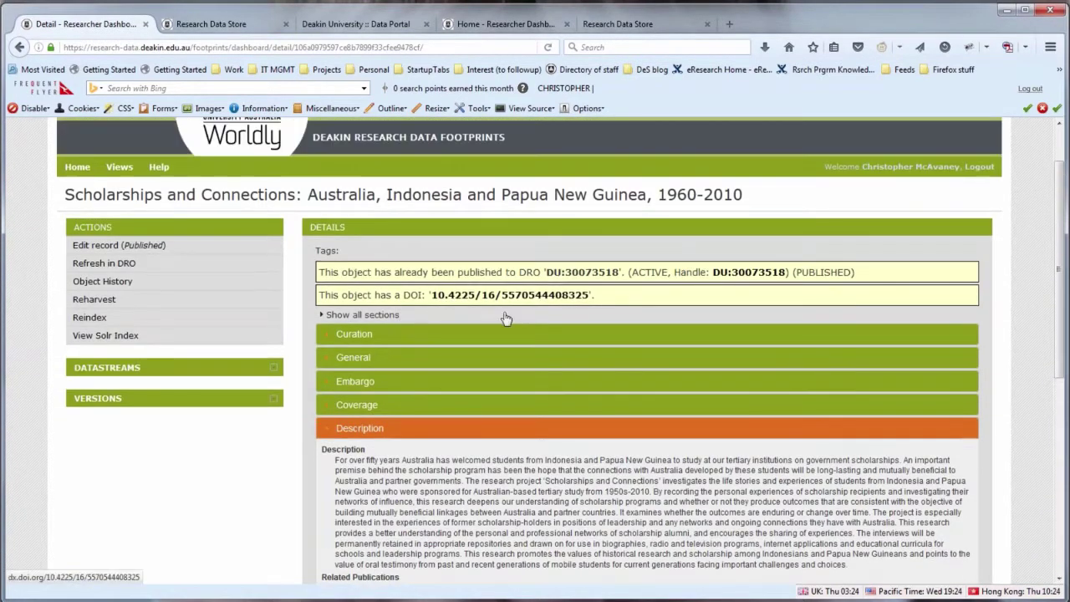
pyautogui.click(394, 407)
pyautogui.scroll(-2, 394, 415)
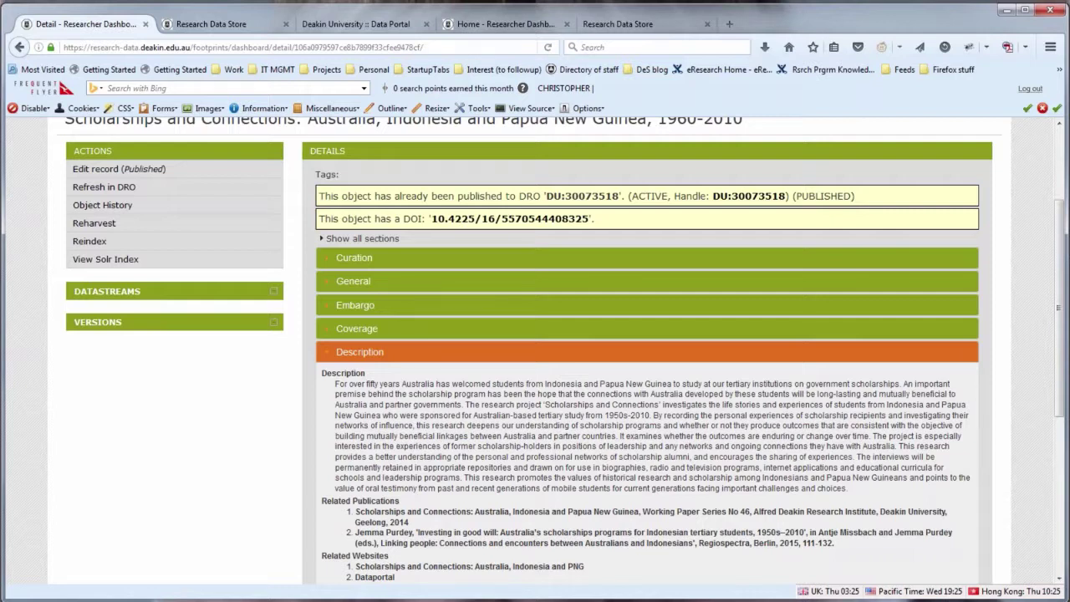
pyautogui.hotkey('alt', 'Tab')
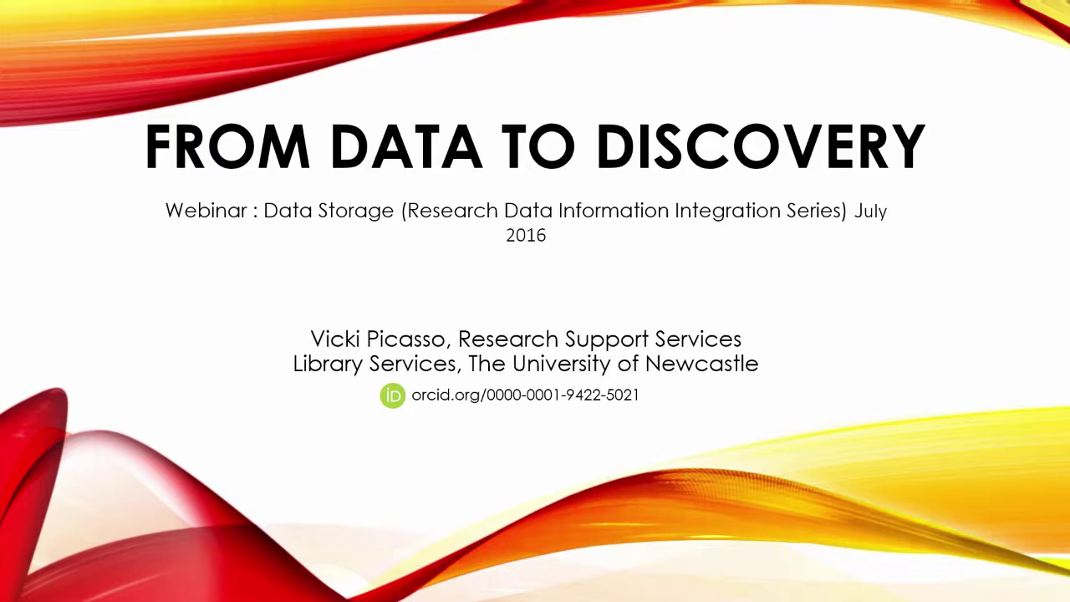
# Advance the slideshow to 'The University of Newcastle STORY' slide
pyautogui.press('Right')
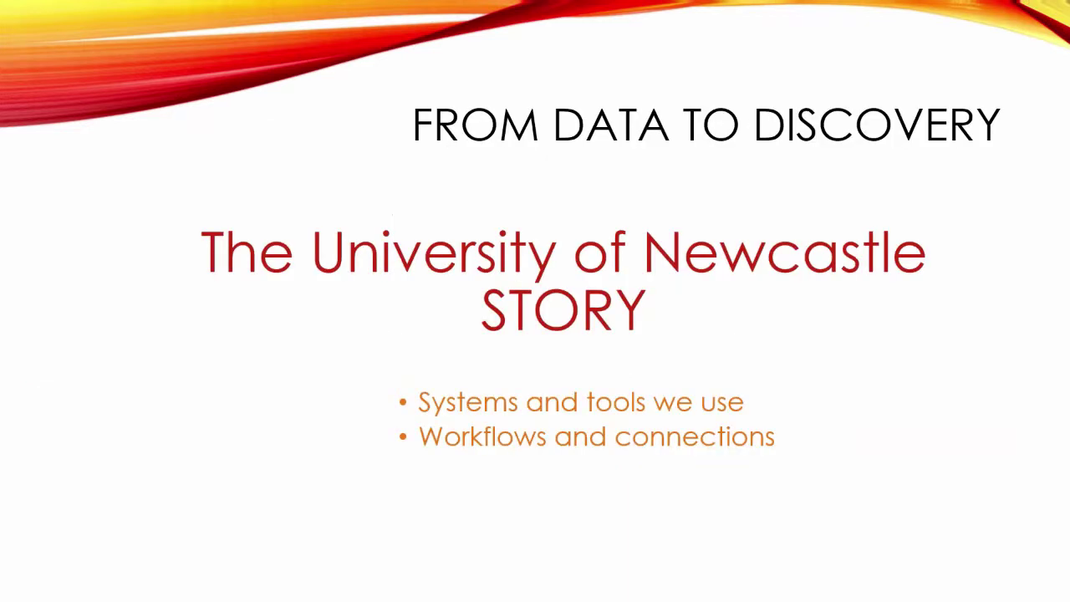